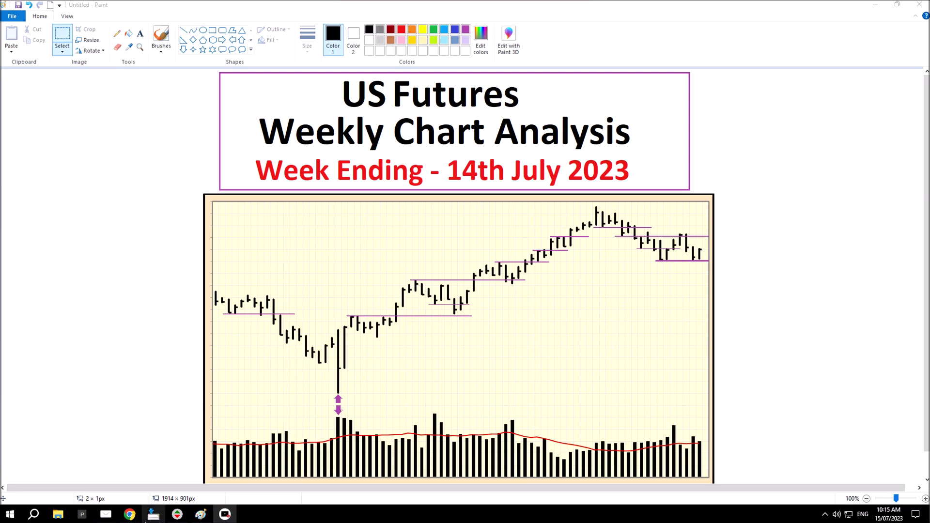
# Step: Switch to TradeGuider and draw horizontal lines along the US Dollar Index lows at about 101.3 and 100.5
pyautogui.click(178, 515)
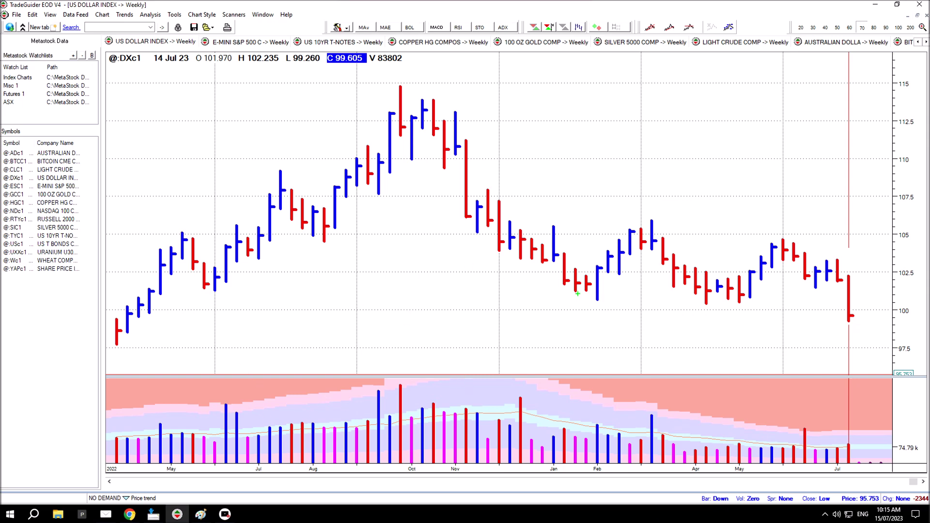
pyautogui.moveTo(575, 291); pyautogui.dragTo(867, 290)
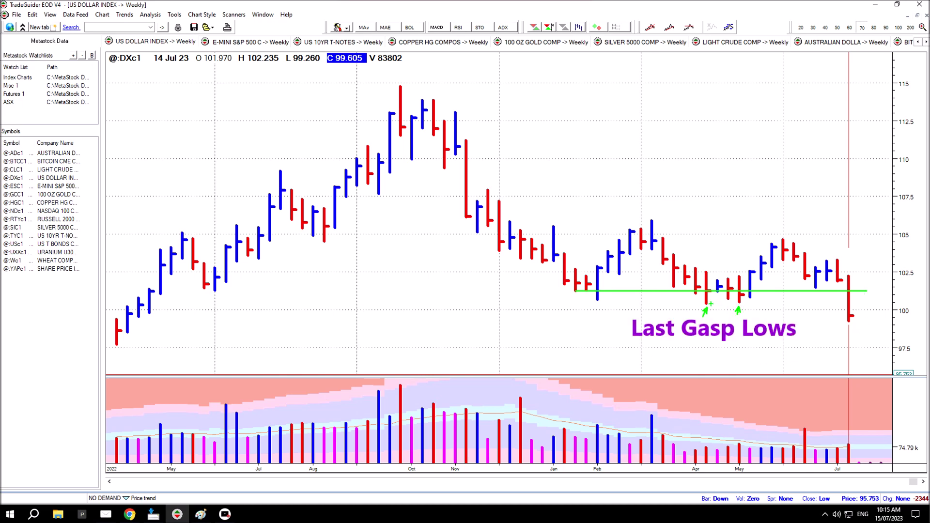
pyautogui.moveTo(711, 302); pyautogui.dragTo(863, 301)
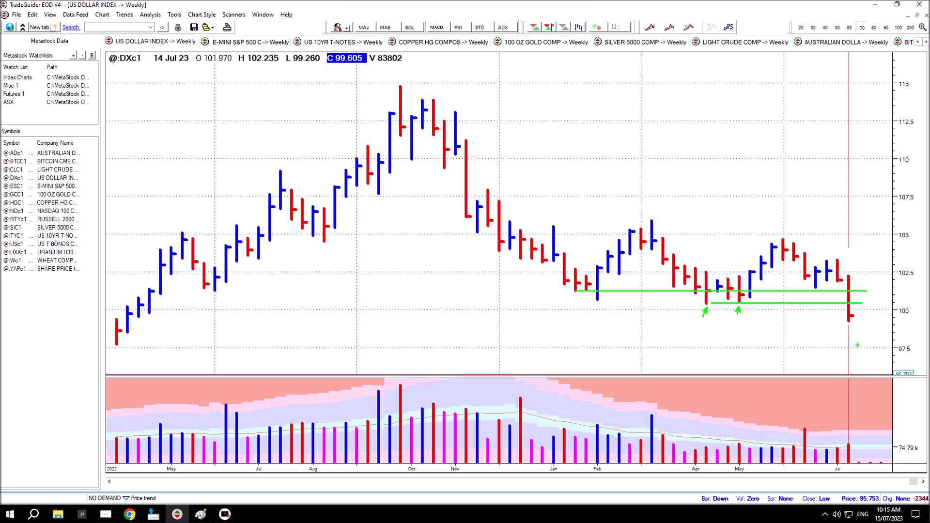
pyautogui.moveTo(859, 346); pyautogui.dragTo(859, 316)
pyautogui.moveTo(868, 296); pyautogui.dragTo(856, 313)
pyautogui.moveTo(888, 332); pyautogui.dragTo(872, 298)
pyautogui.hotkey('ctrl', 'z')
pyautogui.hotkey('ctrl', 'z')
pyautogui.hotkey('ctrl', 'z')
pyautogui.moveTo(860, 317); pyautogui.dragTo(859, 325)
pyautogui.moveTo(860, 313); pyautogui.dragTo(870, 289)
pyautogui.hotkey('ctrl', 'z')
pyautogui.hotkey('ctrl', 'z')
# Step: Mark the down move beside the latest weekly US Dollar Index bar and outline that bar
pyautogui.moveTo(863, 279); pyautogui.dragTo(862, 317)
pyautogui.moveTo(862, 276); pyautogui.dragTo(871, 276)
pyautogui.moveTo(839, 273); pyautogui.dragTo(872, 328)
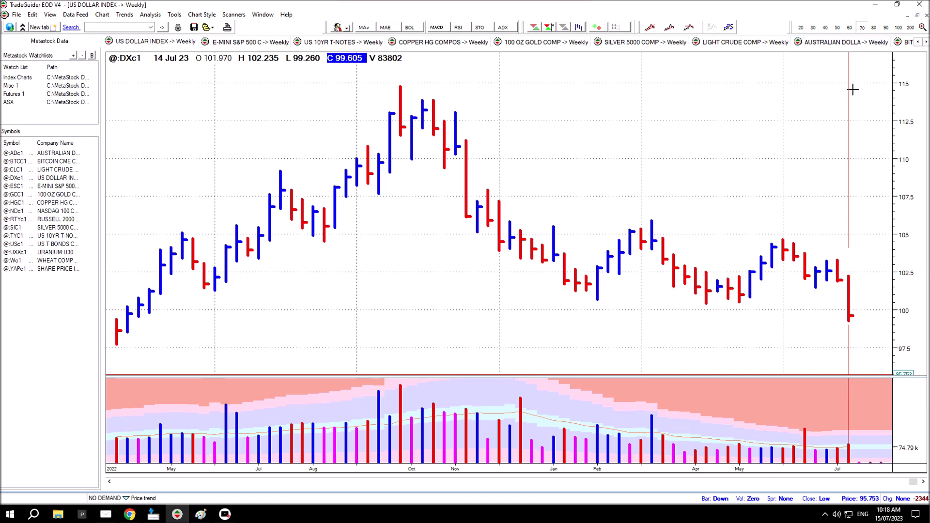
# Step: Show 100 weekly bars and box the three stepped consolidation ranges between about 93 and 99, with a forward arrow from each
pyautogui.click(886, 28)
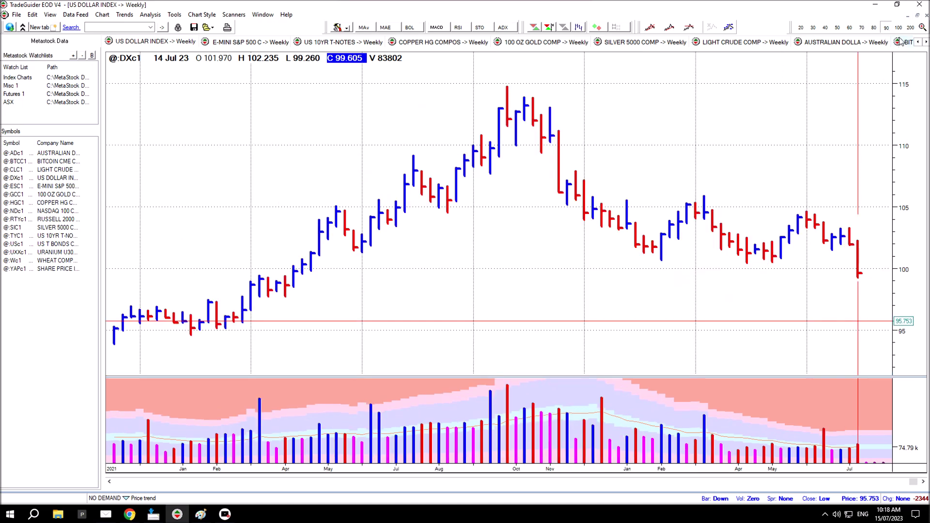
pyautogui.click(899, 28)
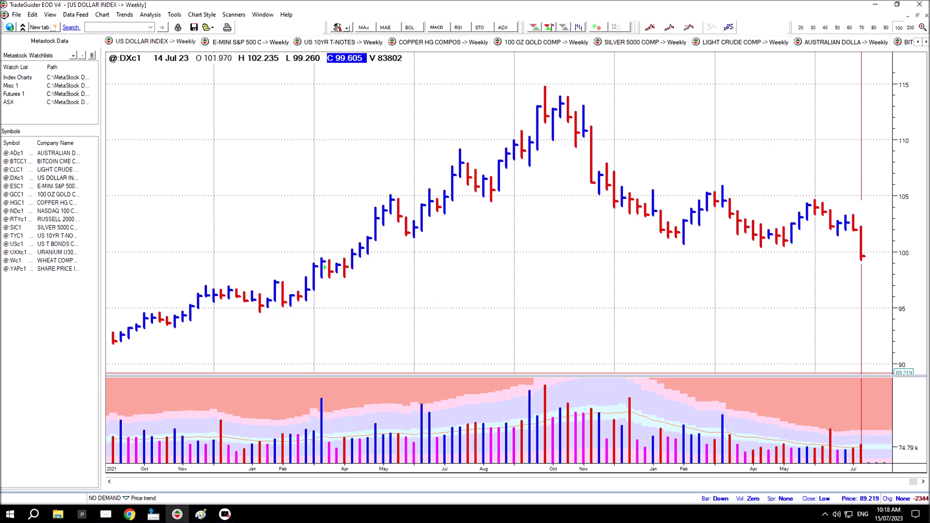
pyautogui.moveTo(308, 263); pyautogui.dragTo(358, 276)
pyautogui.moveTo(189, 289); pyautogui.dragTo(312, 310)
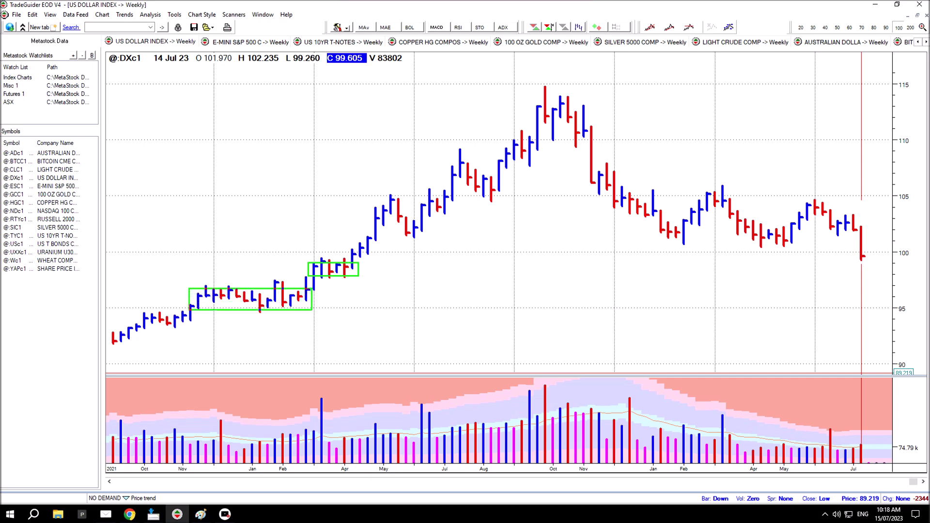
pyautogui.moveTo(139, 313)
pyautogui.mouseDown()
pyautogui.moveTo(196, 331)
pyautogui.moveTo(224, 323)
pyautogui.mouseUp()
pyautogui.moveTo(314, 303); pyautogui.dragTo(337, 304)
pyautogui.moveTo(362, 271); pyautogui.dragTo(380, 271)
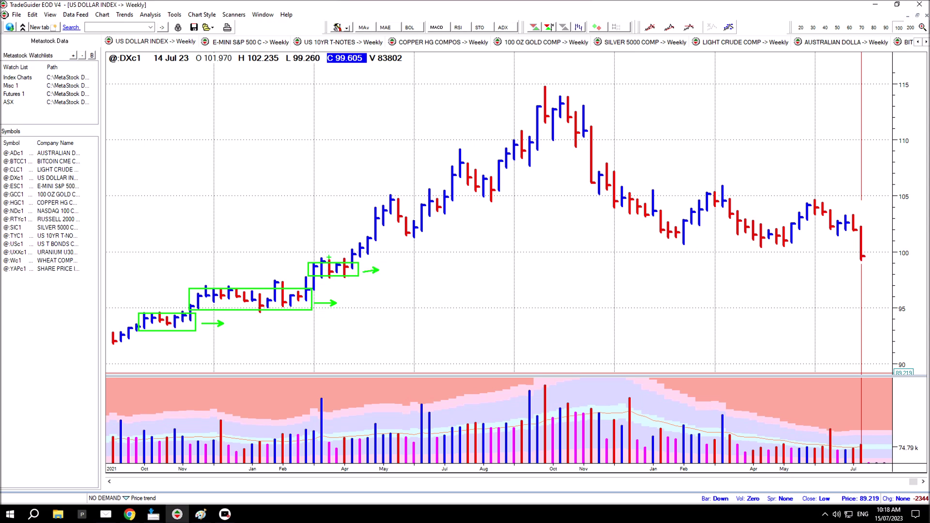
# Step: Draw horizontal levels at about 99.5, 97.8 and 101.3 out to the latest bar, with an arrow pointing to the 101.3 line
pyautogui.moveTo(321, 257); pyautogui.dragTo(893, 258)
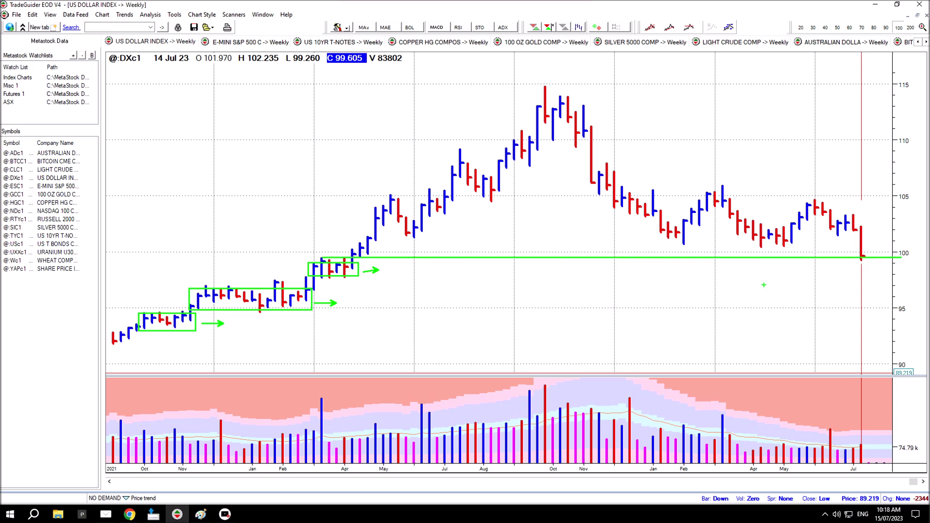
pyautogui.moveTo(330, 278); pyautogui.dragTo(923, 277)
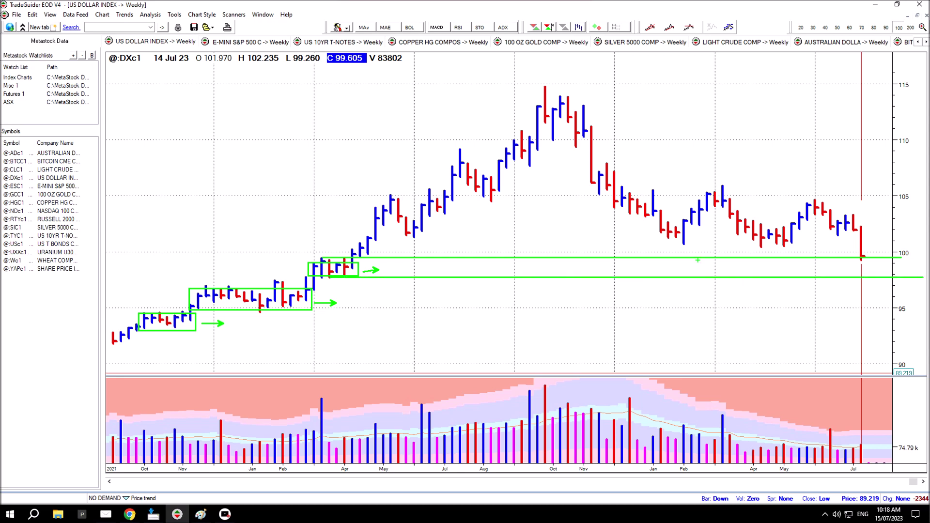
pyautogui.moveTo(670, 237); pyautogui.dragTo(897, 239)
pyautogui.moveTo(666, 238); pyautogui.dragTo(617, 236)
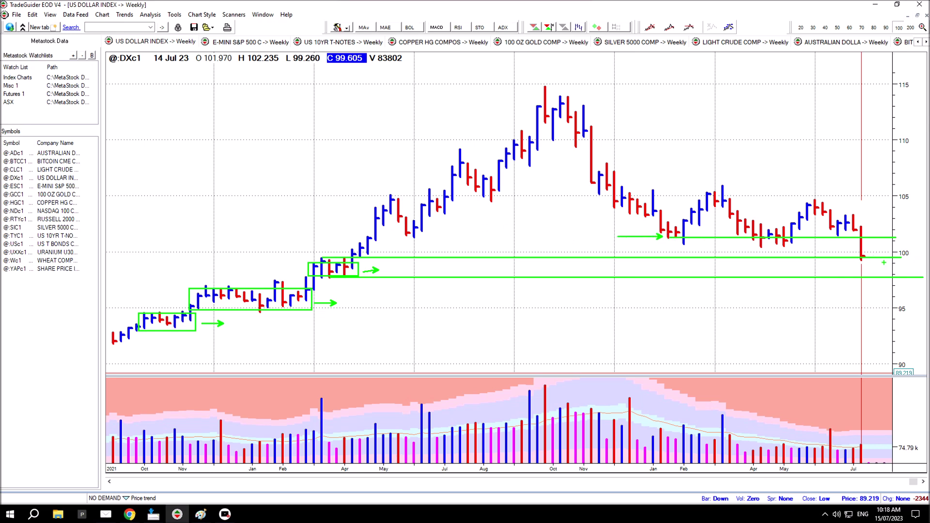
# Step: Add arrows through the zone between the two lower levels and sketch a zigzag price projection after the latest bar
pyautogui.moveTo(444, 267); pyautogui.dragTo(390, 267)
pyautogui.moveTo(525, 266); pyautogui.dragTo(484, 274)
pyautogui.moveTo(875, 257); pyautogui.dragTo(902, 257)
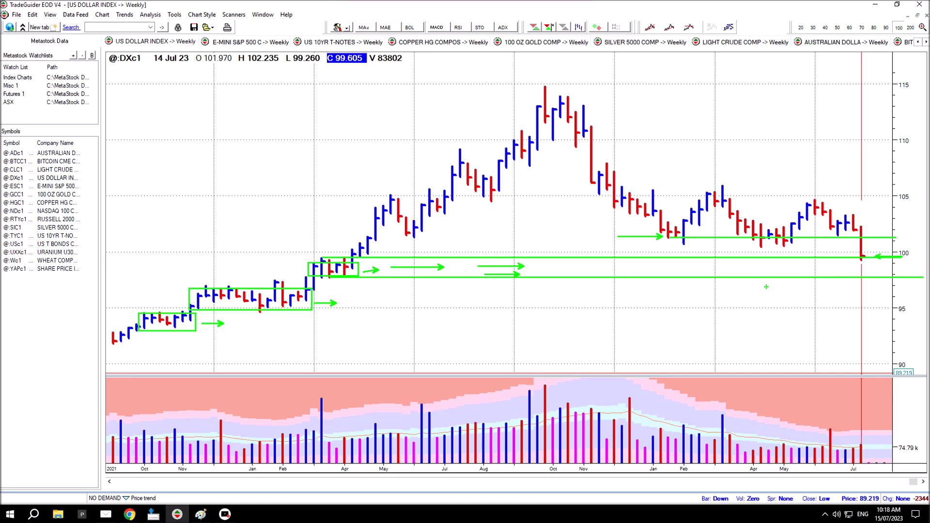
pyautogui.moveTo(873, 277)
pyautogui.mouseDown()
pyautogui.moveTo(864, 262)
pyautogui.moveTo(872, 277)
pyautogui.moveTo(892, 276)
pyautogui.mouseUp()
pyautogui.moveTo(892, 276)
pyautogui.mouseDown()
pyautogui.moveTo(906, 262)
pyautogui.moveTo(918, 275)
pyautogui.mouseUp()
# Step: Draw lower support levels at about 97, 95.7 and 94.6 from the wide consolidation and add arrows along the support zones
pyautogui.moveTo(228, 286); pyautogui.dragTo(906, 291)
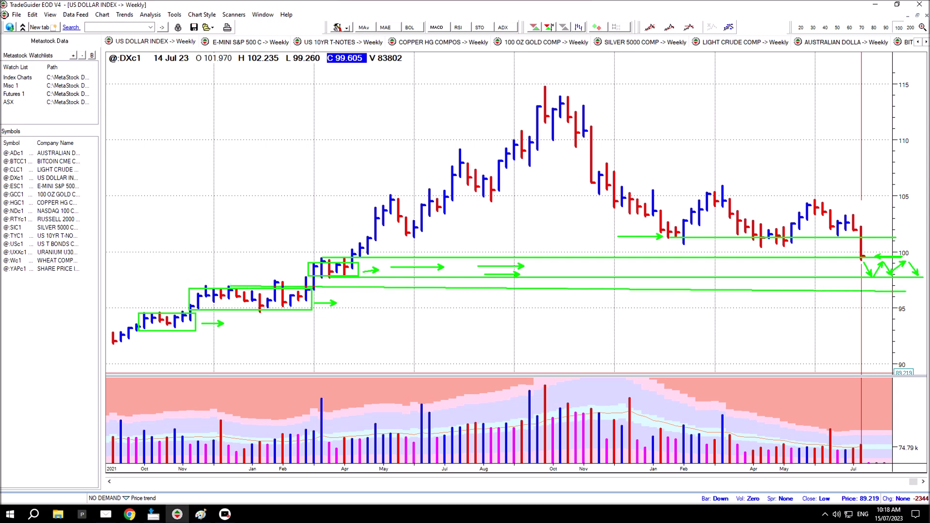
pyautogui.moveTo(216, 301); pyautogui.dragTo(928, 303)
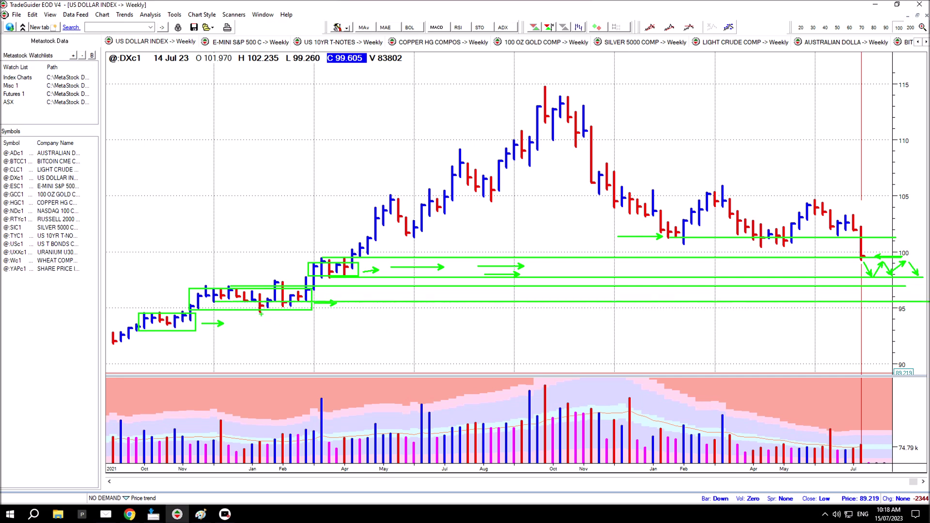
pyautogui.moveTo(260, 312); pyautogui.dragTo(337, 312)
pyautogui.moveTo(419, 298); pyautogui.dragTo(333, 292)
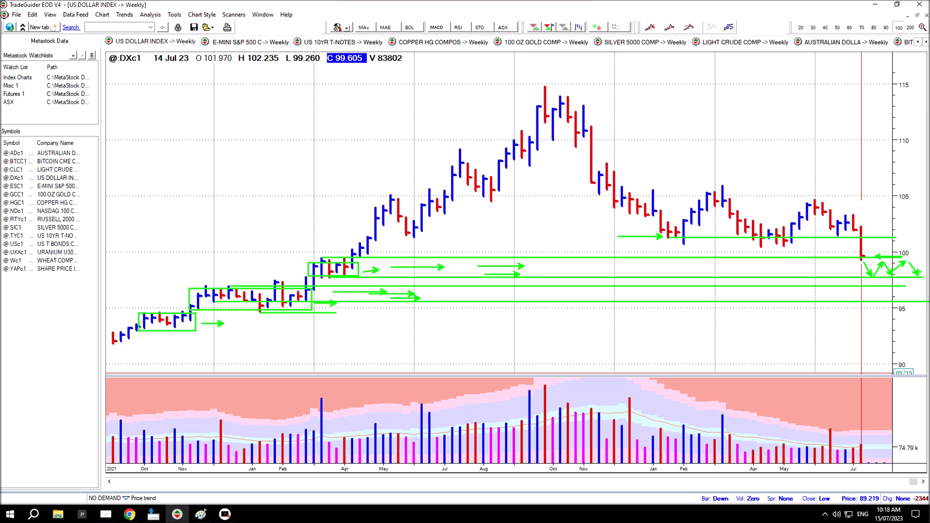
pyautogui.moveTo(845, 269); pyautogui.dragTo(805, 268)
pyautogui.moveTo(852, 297); pyautogui.dragTo(794, 297)
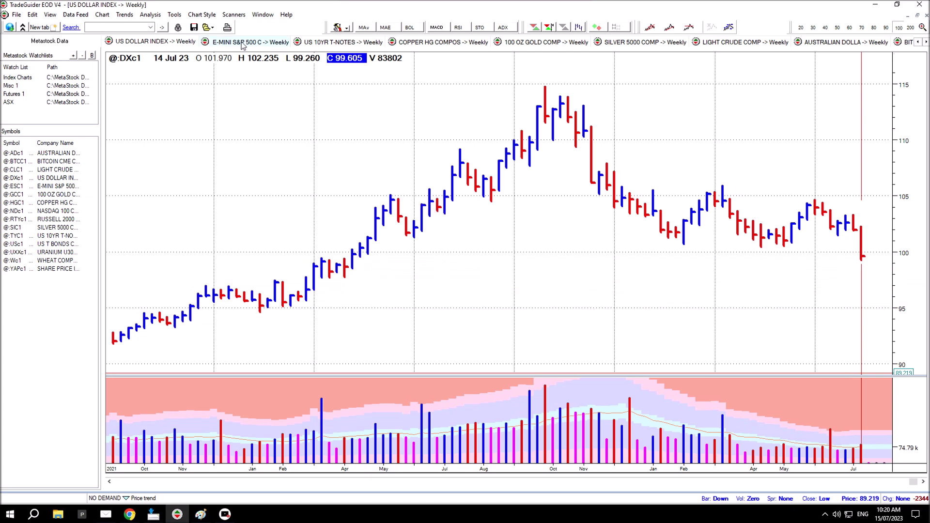
# Step: Open the E-MINI S&P 500 weekly chart and draw resistance at about 4210 with an arrow, plus rising support under the April–May bars
pyautogui.click(242, 43)
pyautogui.click(668, 288)
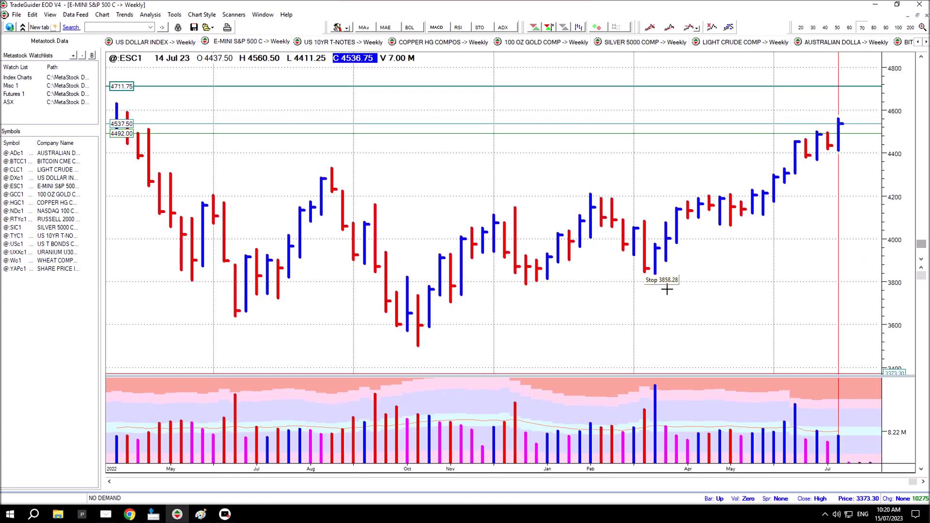
pyautogui.click(786, 331)
pyautogui.moveTo(590, 195); pyautogui.dragTo(813, 194)
pyautogui.moveTo(690, 225); pyautogui.dragTo(778, 211)
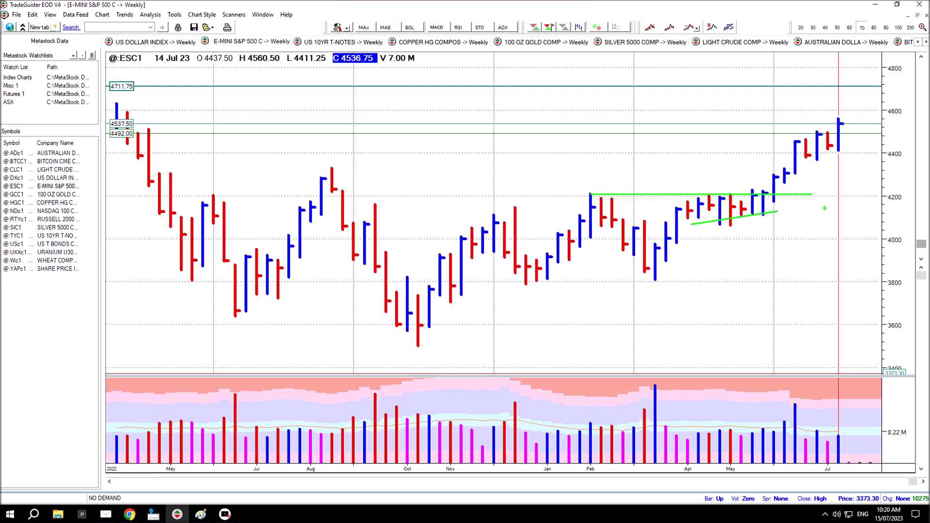
pyautogui.moveTo(580, 195); pyautogui.dragTo(548, 194)
# Step: Draw an arrow along the June breakout and enclose the latest S&P bars between two rising channel lines
pyautogui.moveTo(783, 164); pyautogui.dragTo(754, 190)
pyautogui.moveTo(791, 141); pyautogui.dragTo(841, 117)
pyautogui.moveTo(803, 169); pyautogui.dragTo(857, 142)
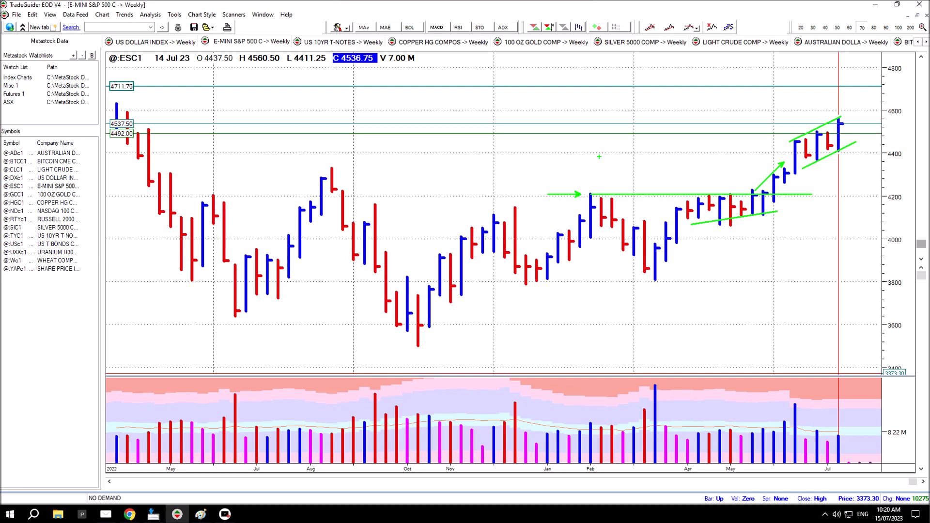
# Step: Add rightward arrows above the 4492.00 and 4537.50 levels and an upward arrow above the 4711.75 line
pyautogui.moveTo(533, 130); pyautogui.dragTo(429, 130)
pyautogui.moveTo(501, 111)
pyautogui.mouseDown()
pyautogui.moveTo(558, 111)
pyautogui.moveTo(543, 103)
pyautogui.mouseUp()
pyautogui.moveTo(460, 98); pyautogui.dragTo(526, 98)
pyautogui.moveTo(732, 85); pyautogui.dragTo(742, 71)
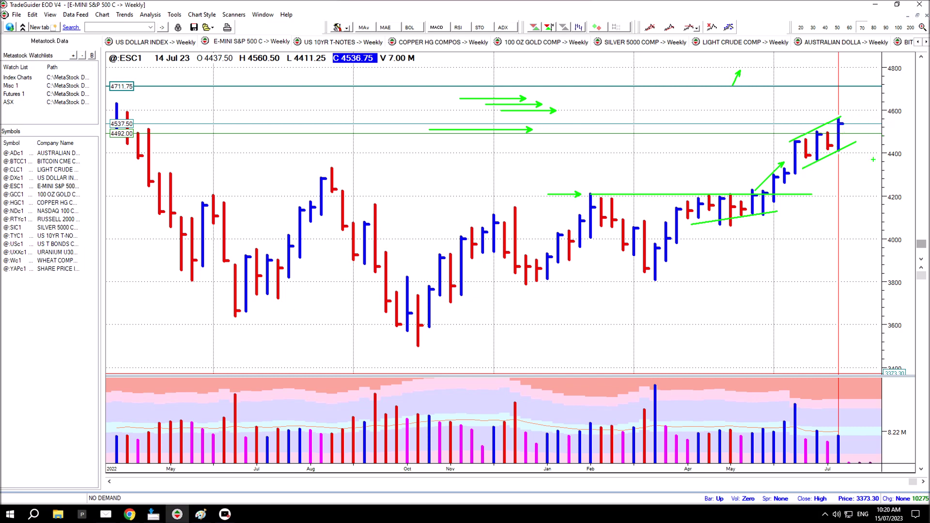
# Step: Mark the recent S&P up and down bars with arrows and point out the low volume on the two pullback weeks
pyautogui.moveTo(808, 158)
pyautogui.mouseDown()
pyautogui.moveTo(816, 173)
pyautogui.moveTo(833, 172)
pyautogui.mouseUp()
pyautogui.moveTo(806, 402)
pyautogui.mouseDown()
pyautogui.moveTo(806, 433)
pyautogui.moveTo(831, 438)
pyautogui.moveTo(834, 413)
pyautogui.mouseUp()
pyautogui.moveTo(797, 215); pyautogui.dragTo(843, 177)
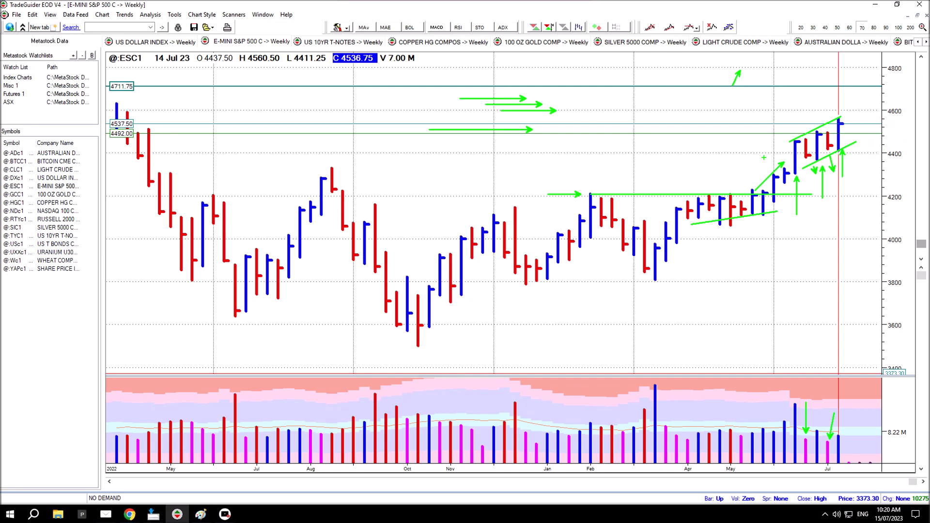
# Step: Project the rising channel forward with arrows and circle the zone between 4492.00 and 4711.75, then clear all chart drawings
pyautogui.moveTo(840, 118)
pyautogui.mouseDown()
pyautogui.moveTo(875, 102)
pyautogui.moveTo(870, 132)
pyautogui.moveTo(844, 149)
pyautogui.mouseUp()
pyautogui.moveTo(856, 119)
pyautogui.mouseDown()
pyautogui.moveTo(853, 141)
pyautogui.moveTo(892, 103)
pyautogui.moveTo(889, 123)
pyautogui.mouseUp()
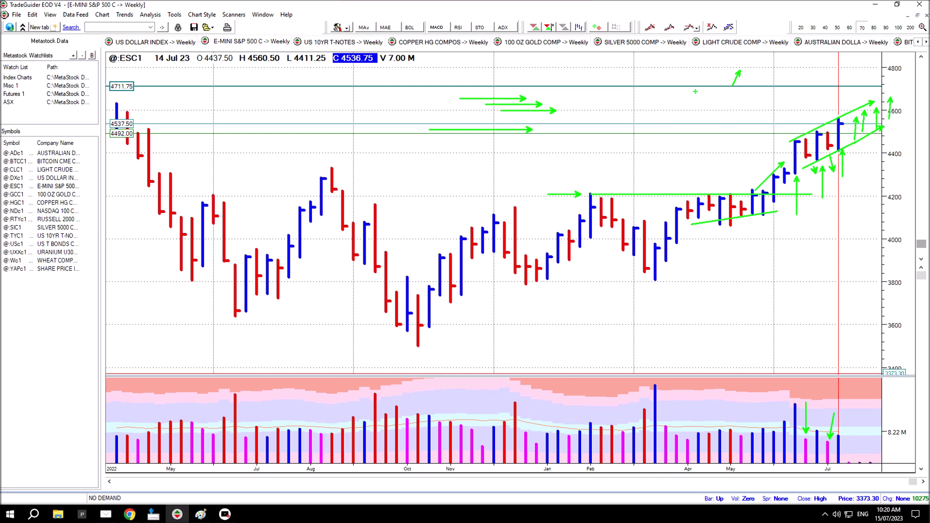
pyautogui.moveTo(681, 90)
pyautogui.mouseDown()
pyautogui.moveTo(720, 122)
pyautogui.moveTo(701, 129)
pyautogui.moveTo(688, 125)
pyautogui.moveTo(752, 117)
pyautogui.moveTo(745, 101)
pyautogui.mouseUp()
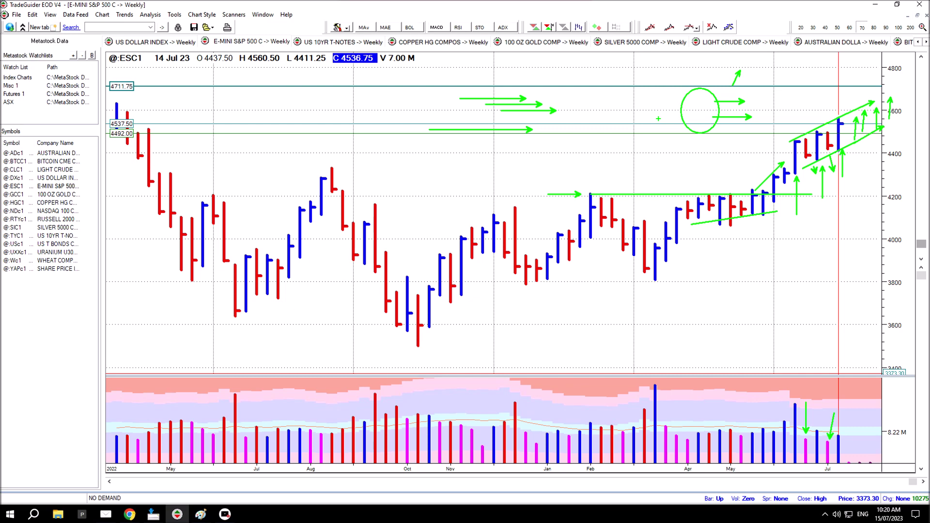
pyautogui.press('Delete')
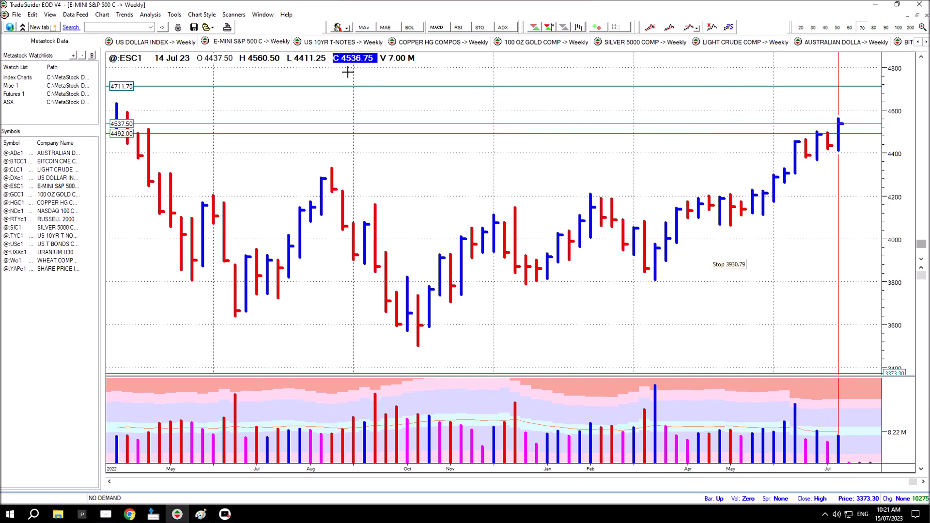
# Step: Open the US 10YR T-NOTES weekly chart and draw horizontal levels at about 114.9, 117.2, 114.2, 112 and 110
pyautogui.click(334, 42)
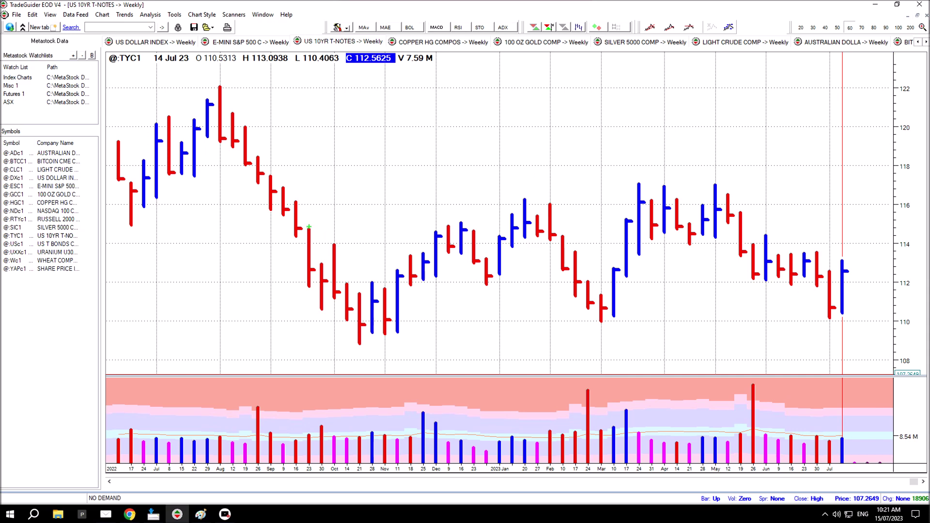
pyautogui.moveTo(309, 227); pyautogui.dragTo(567, 226)
pyautogui.moveTo(639, 181); pyautogui.dragTo(756, 182)
pyautogui.moveTo(653, 239); pyautogui.dragTo(869, 240)
pyautogui.moveTo(755, 281); pyautogui.dragTo(901, 281)
pyautogui.moveTo(347, 320)
pyautogui.mouseDown()
pyautogui.moveTo(893, 320)
pyautogui.moveTo(884, 321)
pyautogui.mouseUp()
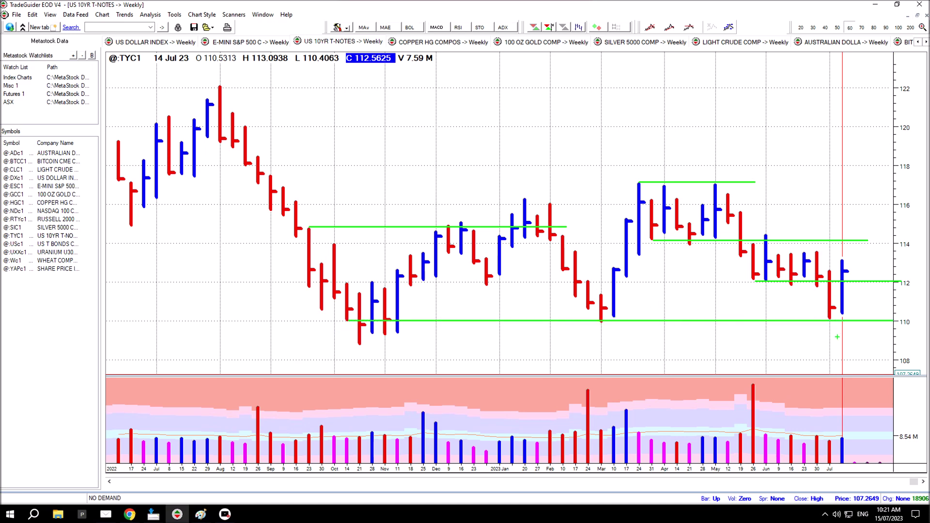
# Step: Point an arrow at the early-July low, box the 110 price label, and box the last two weekly bars
pyautogui.moveTo(832, 329); pyautogui.dragTo(842, 356)
pyautogui.click(903, 322)
pyautogui.moveTo(823, 321); pyautogui.dragTo(853, 259)
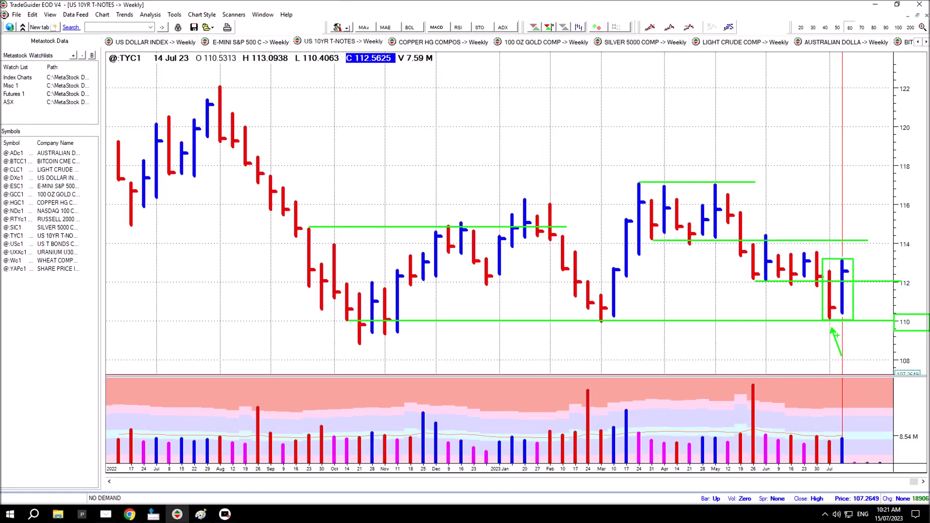
# Step: Add arrows beside the latest T-Notes bar's high, its volume bar and the area around its lower half
pyautogui.moveTo(854, 266); pyautogui.dragTo(866, 245)
pyautogui.moveTo(852, 435); pyautogui.dragTo(886, 415)
pyautogui.moveTo(860, 296); pyautogui.dragTo(874, 318)
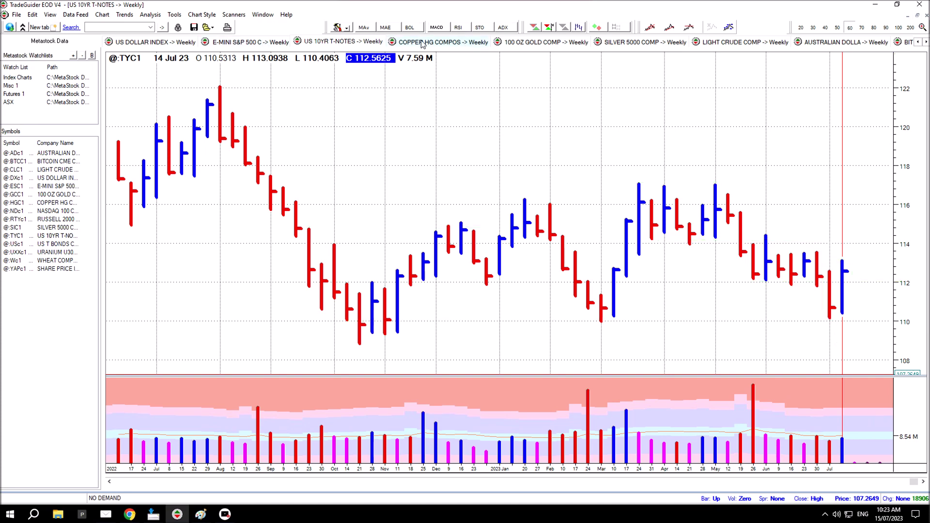
# Step: Open the COPPER HG weekly chart, draw levels at about 3.96 and 4.18, and add arrows along the upper line and its tested highs
pyautogui.click(425, 43)
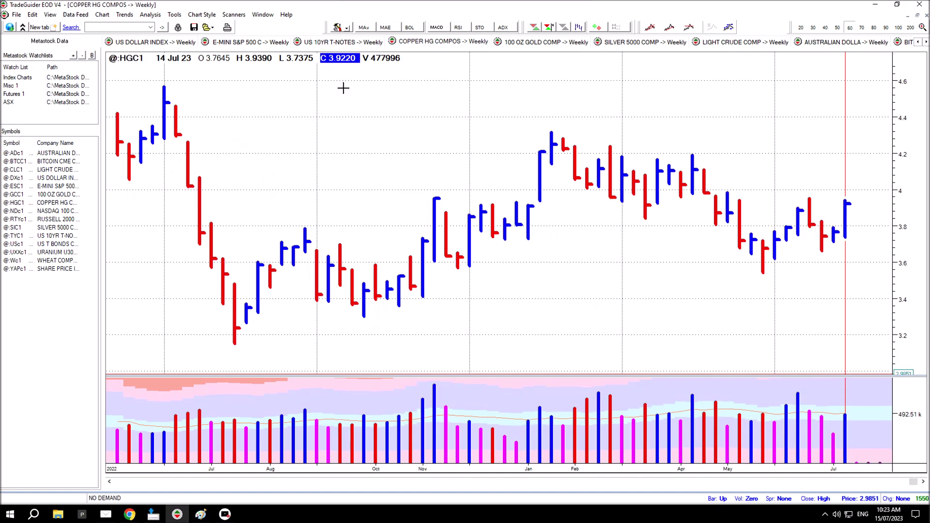
pyautogui.moveTo(613, 197); pyautogui.dragTo(862, 198)
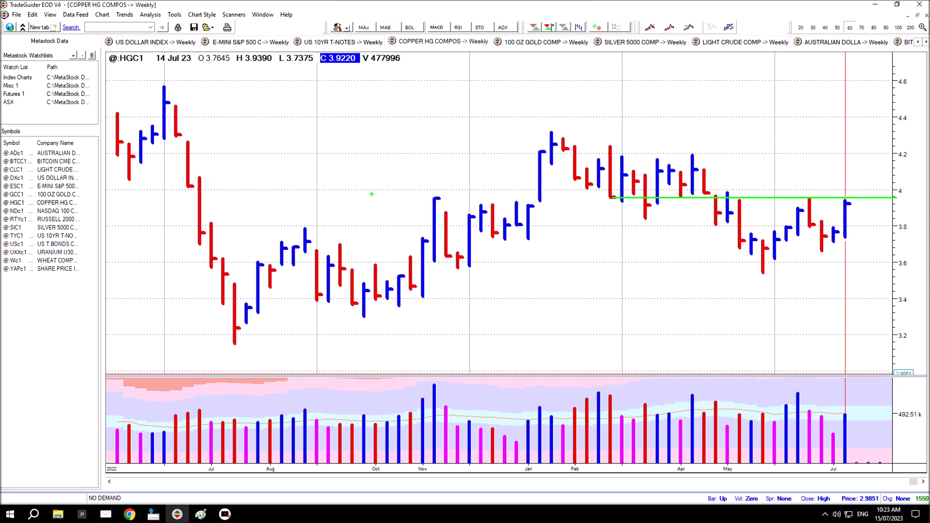
pyautogui.moveTo(120, 157); pyautogui.dragTo(897, 158)
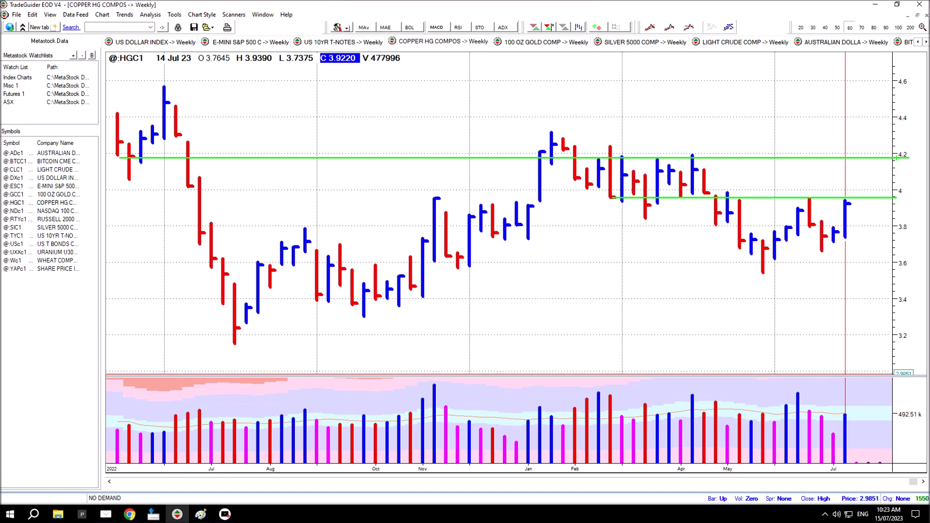
pyautogui.moveTo(194, 146)
pyautogui.mouseDown()
pyautogui.moveTo(249, 146)
pyautogui.moveTo(256, 132)
pyautogui.mouseUp()
pyautogui.moveTo(593, 134)
pyautogui.mouseDown()
pyautogui.moveTo(597, 150)
pyautogui.moveTo(658, 151)
pyautogui.moveTo(684, 128)
pyautogui.mouseUp()
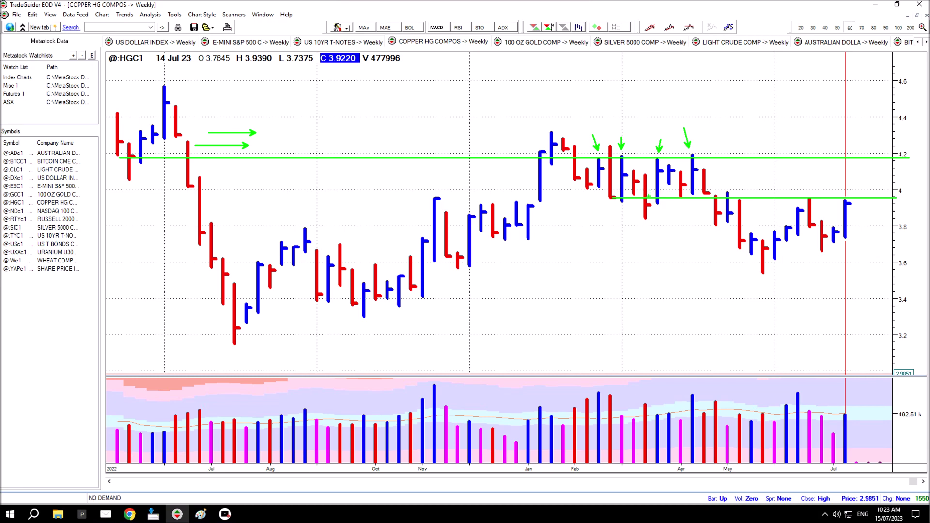
# Step: Mark the copper bars below resistance and the May break with arrows, and draw support levels at about 3.84 and 3.67
pyautogui.moveTo(587, 169); pyautogui.dragTo(694, 171)
pyautogui.moveTo(735, 257); pyautogui.dragTo(727, 284)
pyautogui.moveTo(645, 219)
pyautogui.mouseDown()
pyautogui.moveTo(753, 219)
pyautogui.moveTo(596, 222)
pyautogui.moveTo(550, 195)
pyautogui.mouseUp()
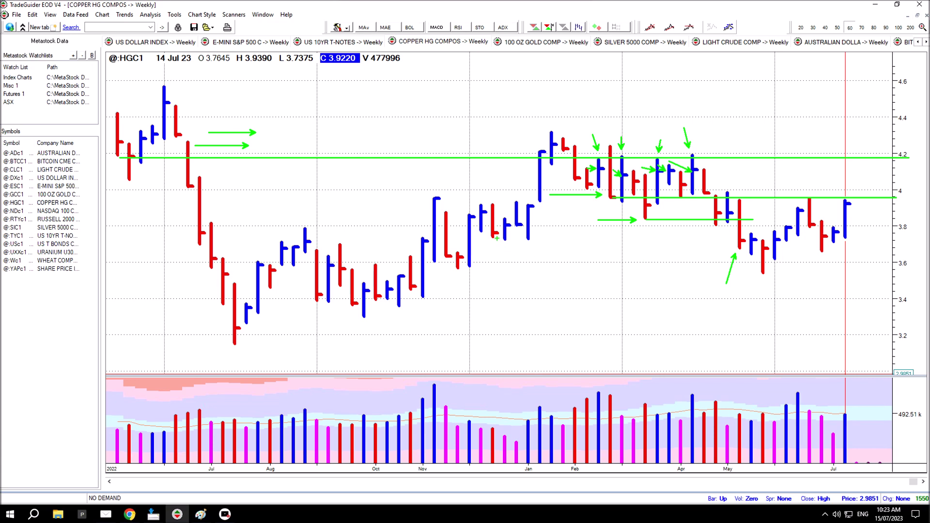
pyautogui.moveTo(738, 249); pyautogui.dragTo(889, 248)
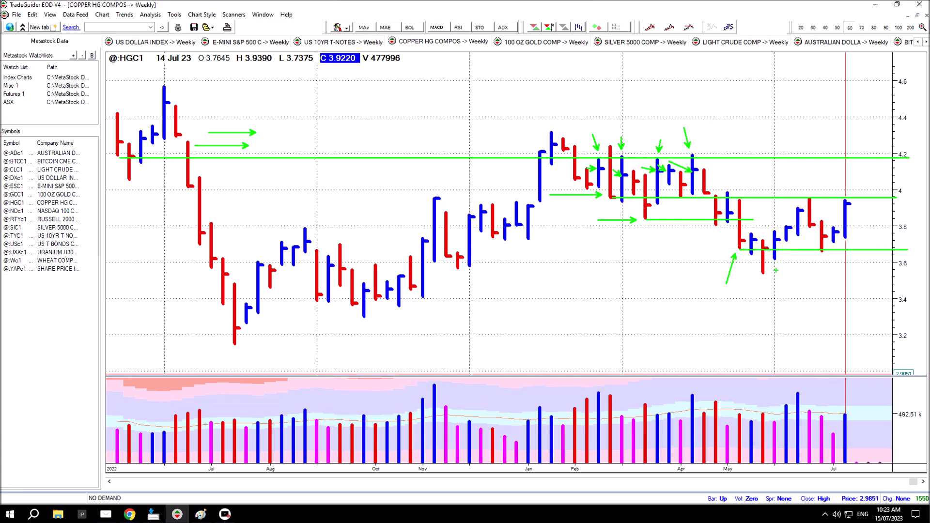
# Step: Mark the late-May copper low, its volume bar and the June high with arrows, and draw a short level at about 3.75
pyautogui.moveTo(752, 258)
pyautogui.mouseDown()
pyautogui.moveTo(745, 275)
pyautogui.moveTo(775, 319)
pyautogui.mouseUp()
pyautogui.moveTo(763, 412); pyautogui.dragTo(750, 376)
pyautogui.moveTo(751, 236); pyautogui.dragTo(812, 238)
pyautogui.moveTo(806, 195); pyautogui.dragTo(795, 182)
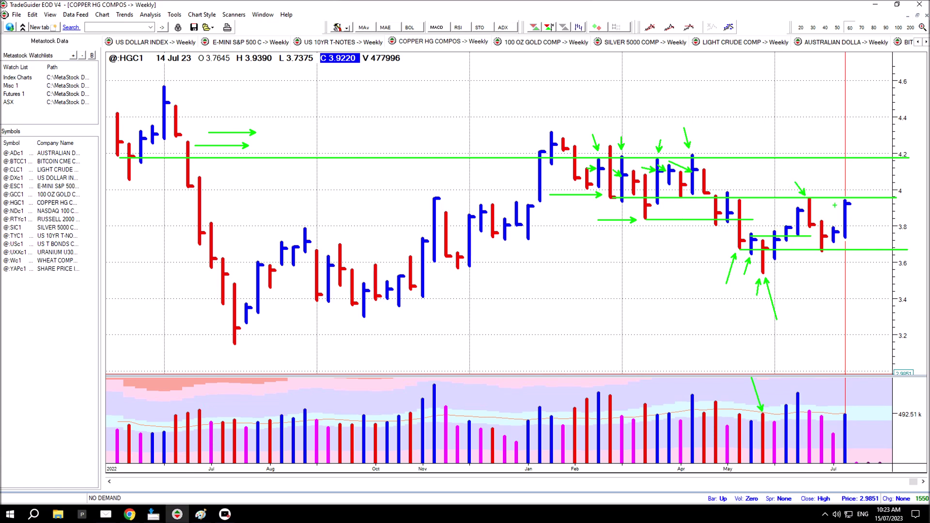
# Step: Add arrows at the late-June copper low, the low early-July volume bar, the line near 3.96, and around the May bars and latest bar
pyautogui.moveTo(826, 260); pyautogui.dragTo(838, 292)
pyautogui.moveTo(834, 427); pyautogui.dragTo(807, 394)
pyautogui.moveTo(860, 204); pyautogui.dragTo(860, 246)
pyautogui.moveTo(902, 198); pyautogui.dragTo(929, 196)
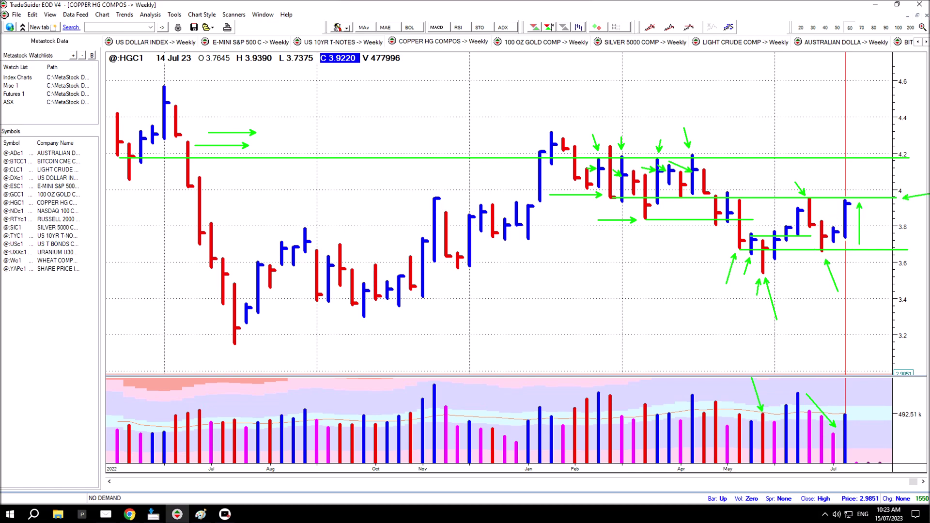
pyautogui.moveTo(781, 187); pyautogui.dragTo(731, 177)
pyautogui.moveTo(873, 208)
pyautogui.mouseDown()
pyautogui.moveTo(878, 244)
pyautogui.moveTo(891, 250)
pyautogui.mouseUp()
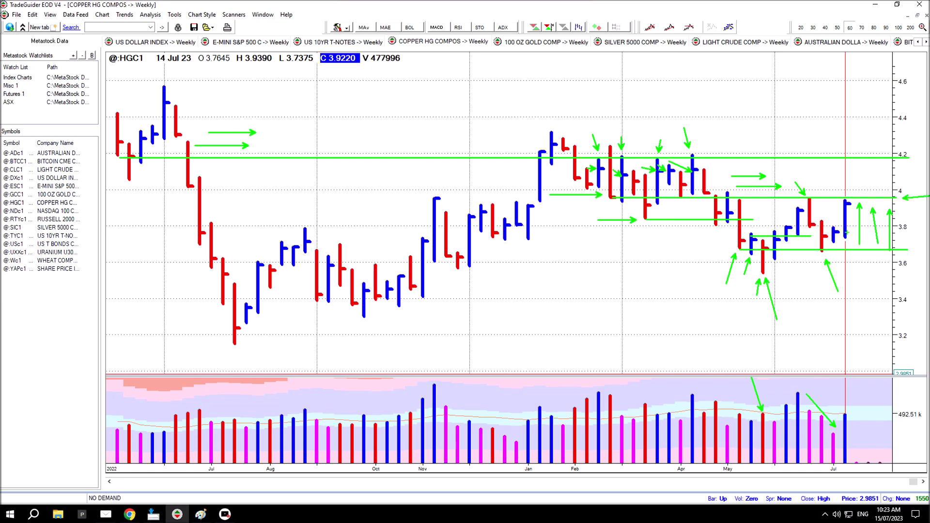
pyautogui.moveTo(860, 198)
pyautogui.mouseDown()
pyautogui.moveTo(865, 184)
pyautogui.moveTo(884, 180)
pyautogui.mouseUp()
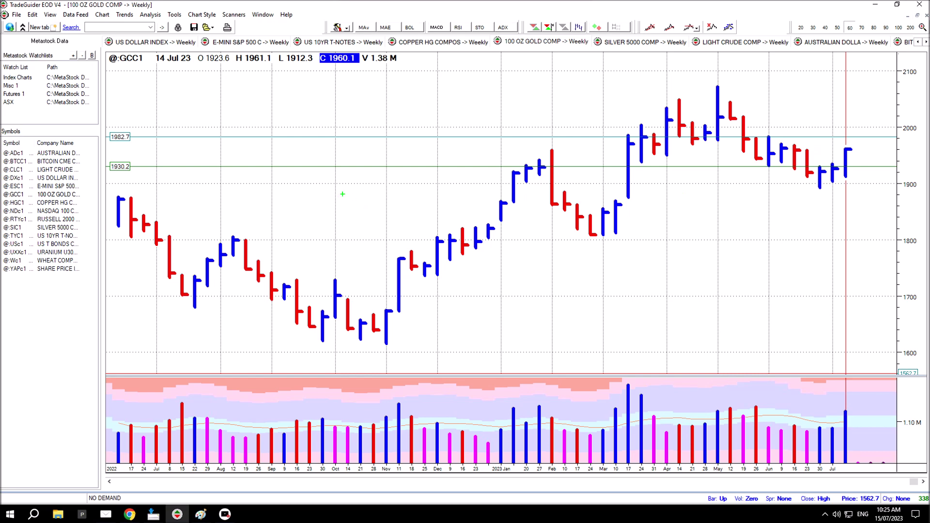
# Step: On the gold weekly chart, mark the January and March rallies, draw a level at about 2,034, and add arrows over the May high
pyautogui.moveTo(278, 158)
pyautogui.mouseDown()
pyautogui.moveTo(346, 159)
pyautogui.moveTo(328, 148)
pyautogui.mouseUp()
pyautogui.moveTo(547, 149); pyautogui.dragTo(500, 174)
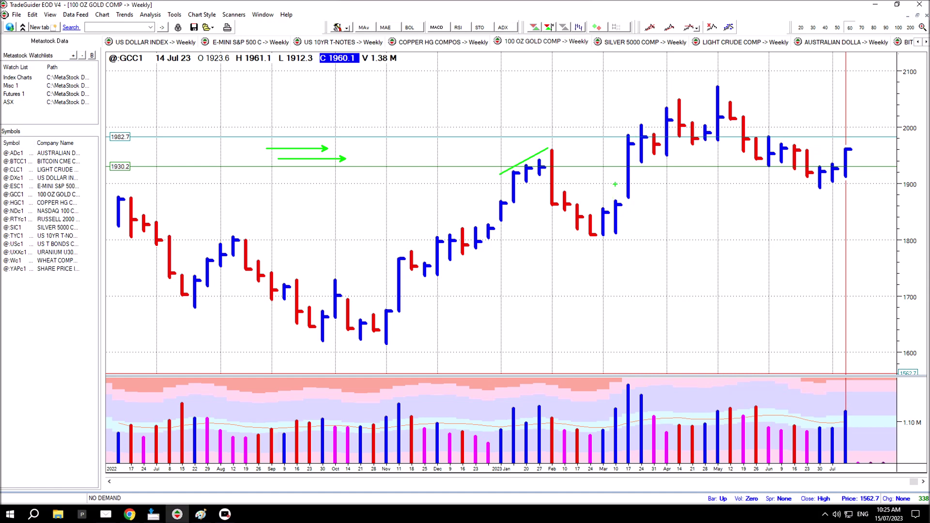
pyautogui.moveTo(619, 190); pyautogui.dragTo(620, 145)
pyautogui.moveTo(660, 108); pyautogui.dragTo(621, 136)
pyautogui.moveTo(667, 109); pyautogui.dragTo(781, 110)
pyautogui.moveTo(715, 80)
pyautogui.mouseDown()
pyautogui.moveTo(702, 61)
pyautogui.moveTo(723, 65)
pyautogui.mouseUp()
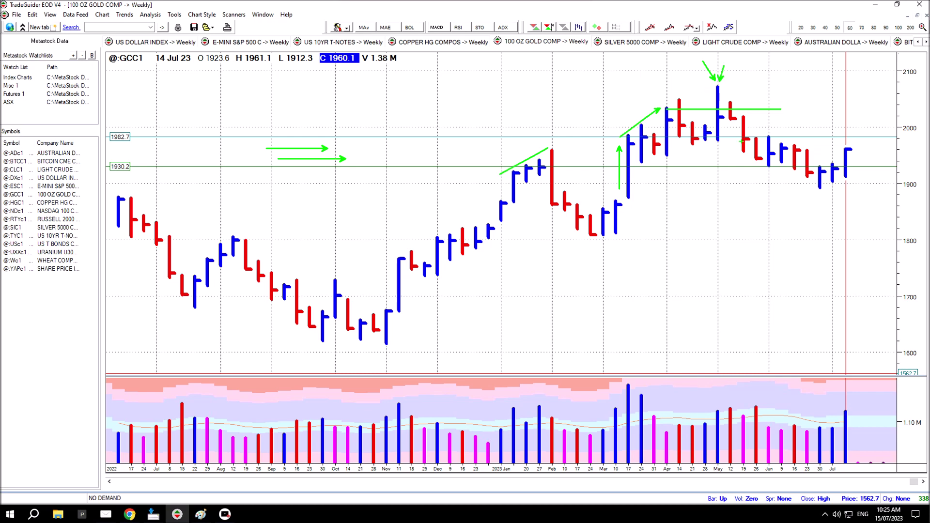
# Step: Draw gold levels at about 1,942 and 1,910, with arrows under the three latest lows and beside the June bars
pyautogui.moveTo(768, 159); pyautogui.dragTo(872, 159)
pyautogui.moveTo(808, 179); pyautogui.dragTo(857, 179)
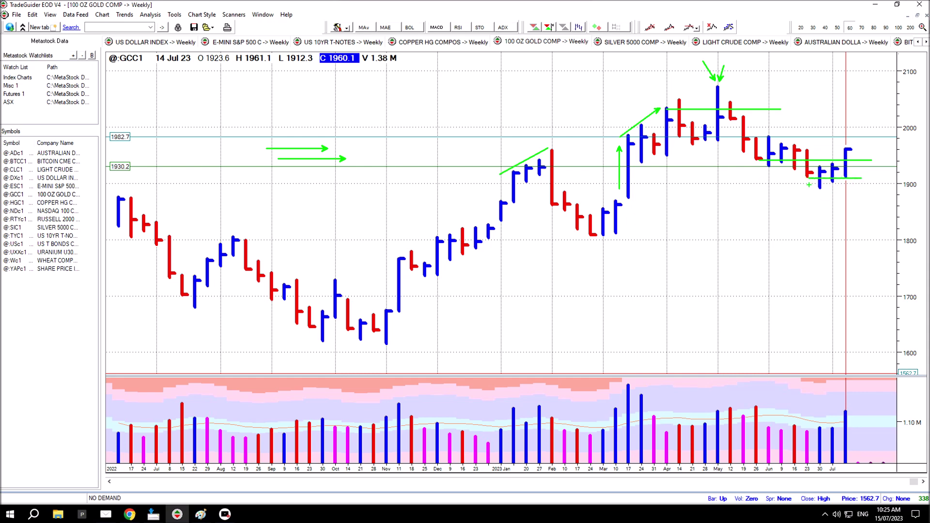
pyautogui.moveTo(821, 195)
pyautogui.mouseDown()
pyautogui.moveTo(817, 218)
pyautogui.moveTo(832, 201)
pyautogui.moveTo(847, 210)
pyautogui.mouseUp()
pyautogui.moveTo(874, 157); pyautogui.dragTo(872, 160)
pyautogui.moveTo(824, 154); pyautogui.dragTo(767, 147)
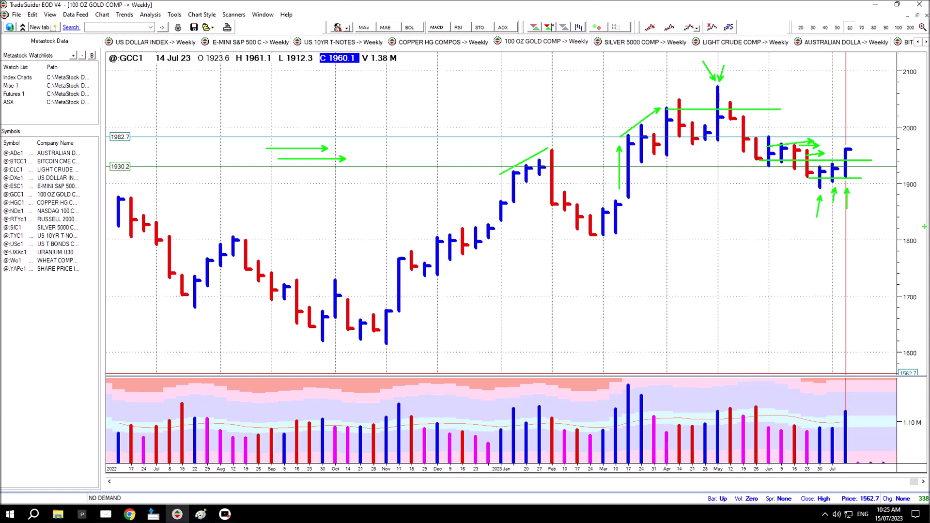
# Step: Point an arrow at gold's latest volume bar and sketch possible next price bars in red after the latest bar
pyautogui.moveTo(849, 409); pyautogui.dragTo(882, 383)
pyautogui.moveTo(860, 150)
pyautogui.mouseDown()
pyautogui.moveTo(859, 165)
pyautogui.moveTo(870, 152)
pyautogui.mouseUp()
pyautogui.moveTo(870, 156); pyautogui.dragTo(871, 172)
pyautogui.moveTo(881, 163)
pyautogui.mouseDown()
pyautogui.moveTo(882, 182)
pyautogui.moveTo(878, 170)
pyautogui.mouseUp()
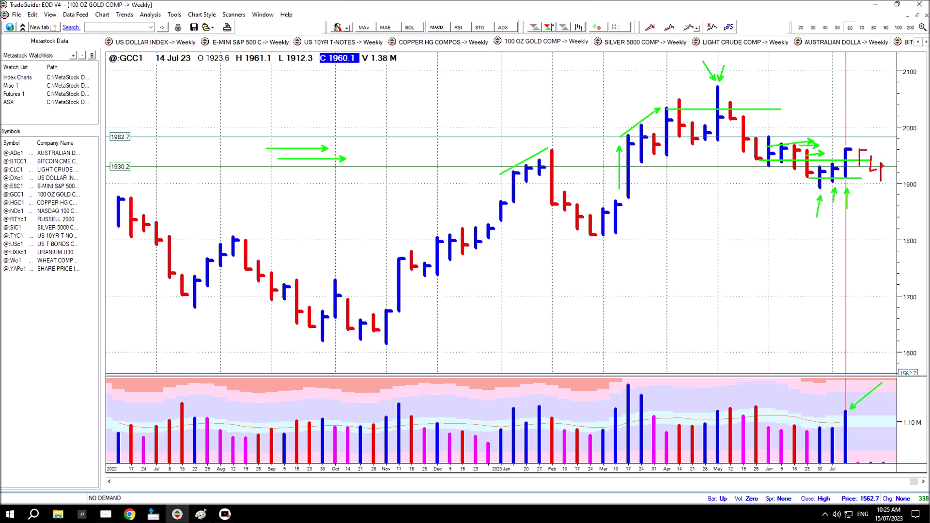
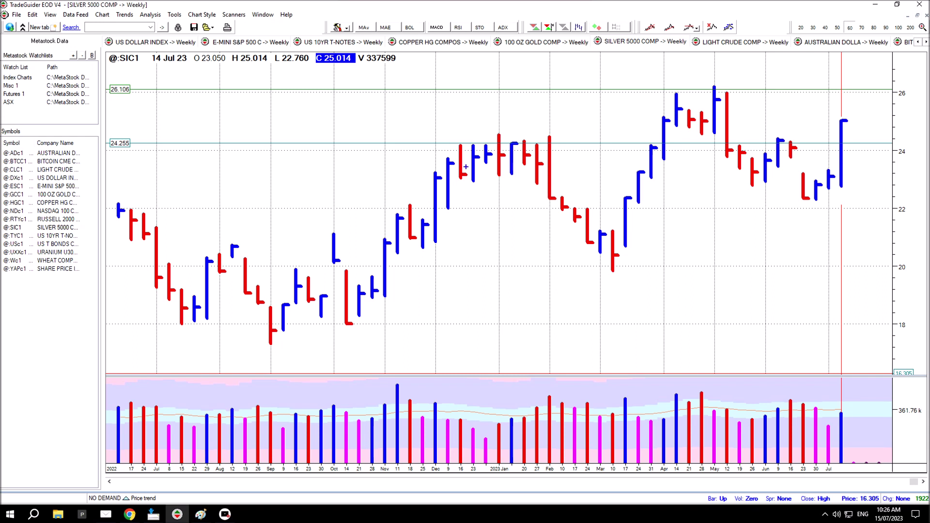
# Step: On the silver weekly chart, draw a line near 24.3 and add arrows at its tested highs, the April and May peaks and May's large down bar
pyautogui.moveTo(515, 119); pyautogui.dragTo(415, 112)
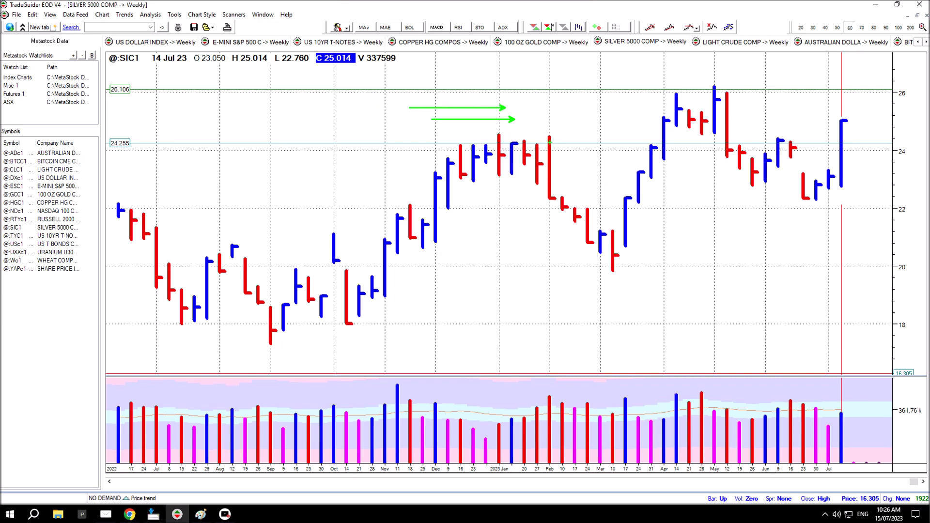
pyautogui.moveTo(476, 142)
pyautogui.mouseDown()
pyautogui.moveTo(567, 142)
pyautogui.moveTo(536, 123)
pyautogui.moveTo(493, 131)
pyautogui.mouseUp()
pyautogui.moveTo(675, 89)
pyautogui.mouseDown()
pyautogui.moveTo(668, 75)
pyautogui.moveTo(704, 73)
pyautogui.mouseUp()
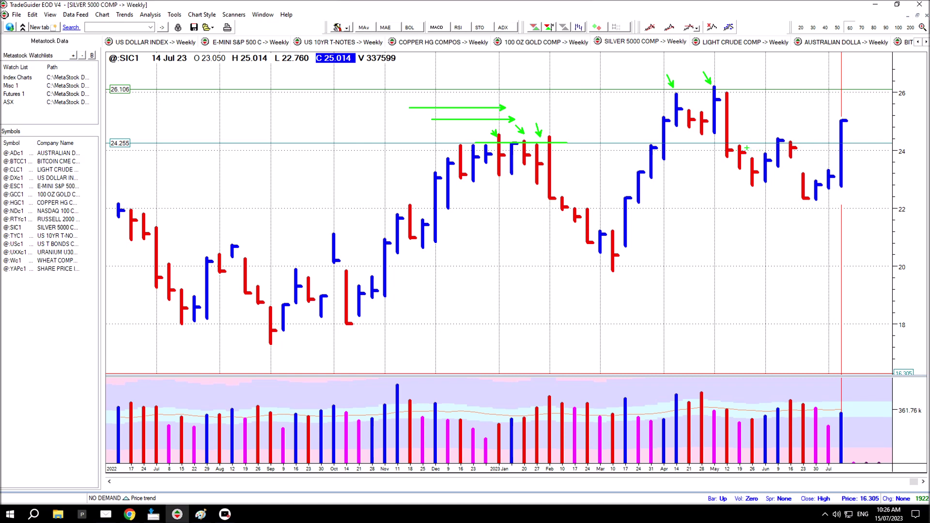
pyautogui.moveTo(748, 136)
pyautogui.mouseDown()
pyautogui.moveTo(722, 136)
pyautogui.moveTo(722, 106)
pyautogui.mouseUp()
pyautogui.moveTo(727, 159); pyautogui.dragTo(702, 200)
pyautogui.moveTo(440, 97); pyautogui.dragTo(345, 97)
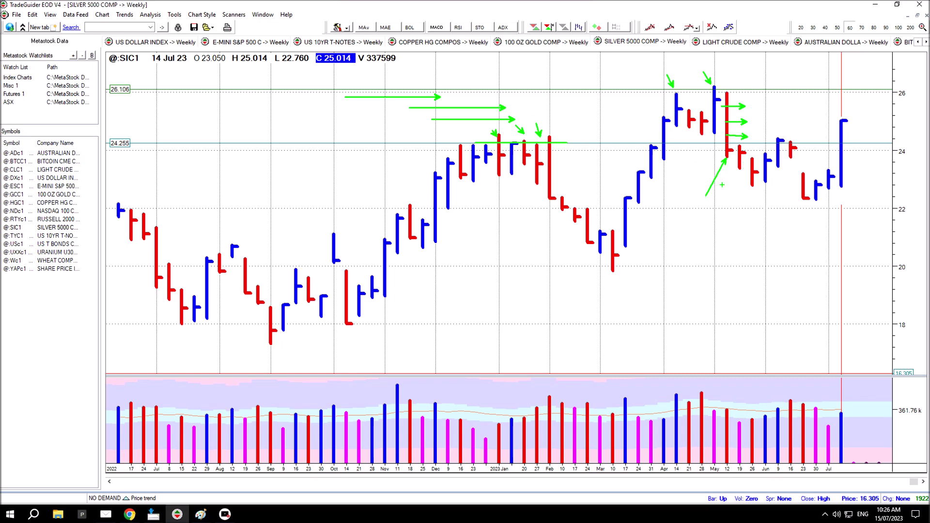
# Step: Draw silver levels at about 22.8 and 24.4, fill the June price gap, and add arrows at the late-June lows and latest close
pyautogui.moveTo(753, 186); pyautogui.dragTo(882, 186)
pyautogui.moveTo(801, 208)
pyautogui.mouseDown()
pyautogui.moveTo(797, 232)
pyautogui.moveTo(810, 224)
pyautogui.moveTo(807, 236)
pyautogui.mouseUp()
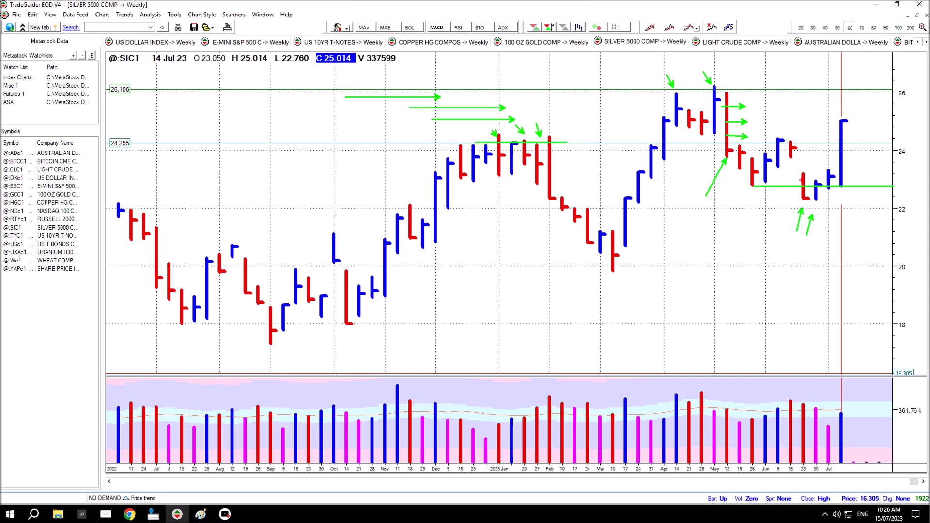
pyautogui.moveTo(804, 176); pyautogui.dragTo(804, 148)
pyautogui.moveTo(780, 139); pyautogui.dragTo(879, 138)
pyautogui.moveTo(860, 117); pyautogui.dragTo(917, 101)
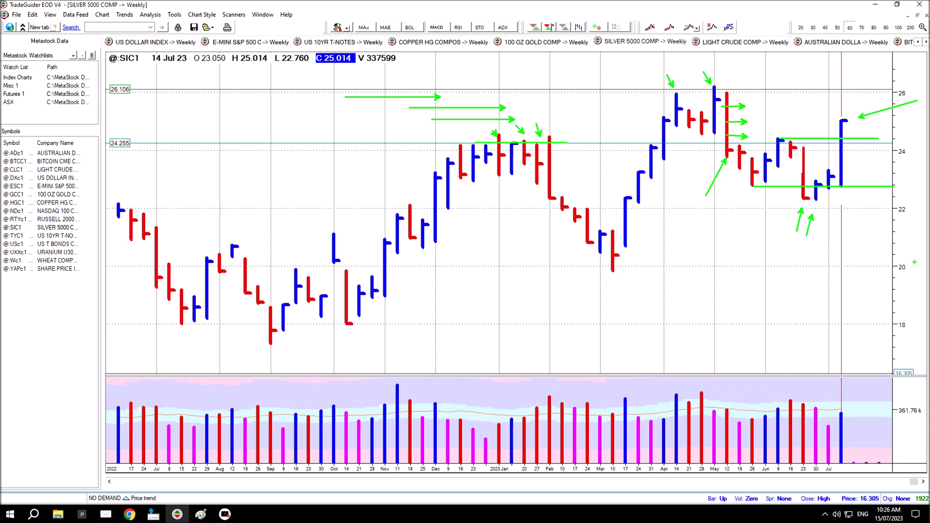
# Step: Mark silver's latest volume bar and add vertical strokes beside and above the latest price bar
pyautogui.moveTo(847, 410); pyautogui.dragTo(876, 390)
pyautogui.moveTo(850, 185); pyautogui.dragTo(851, 144)
pyautogui.moveTo(861, 187); pyautogui.dragTo(861, 144)
pyautogui.moveTo(882, 100); pyautogui.dragTo(883, 127)
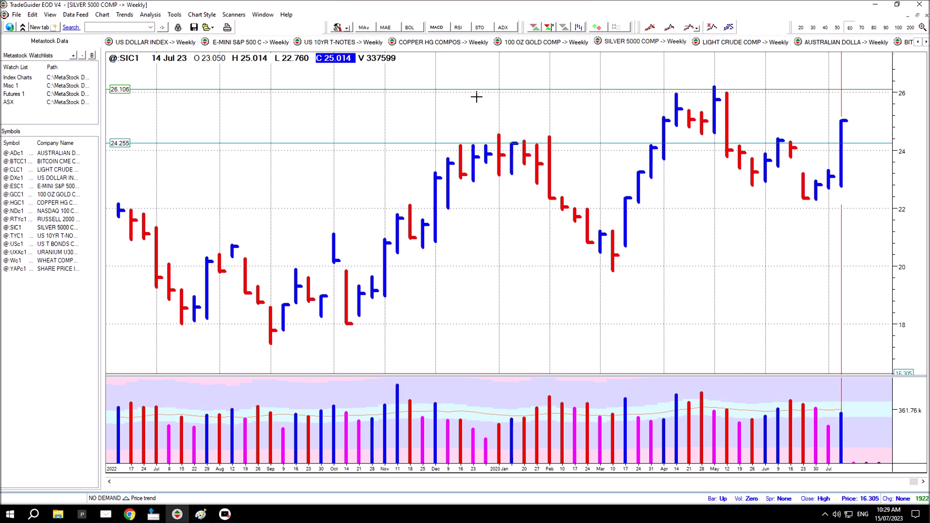
# Step: Open the LIGHT CRUDE weekly chart, draw levels at about 70 and 65, and add arrows at the latest bar, its volume and the April–May decline
pyautogui.click(738, 42)
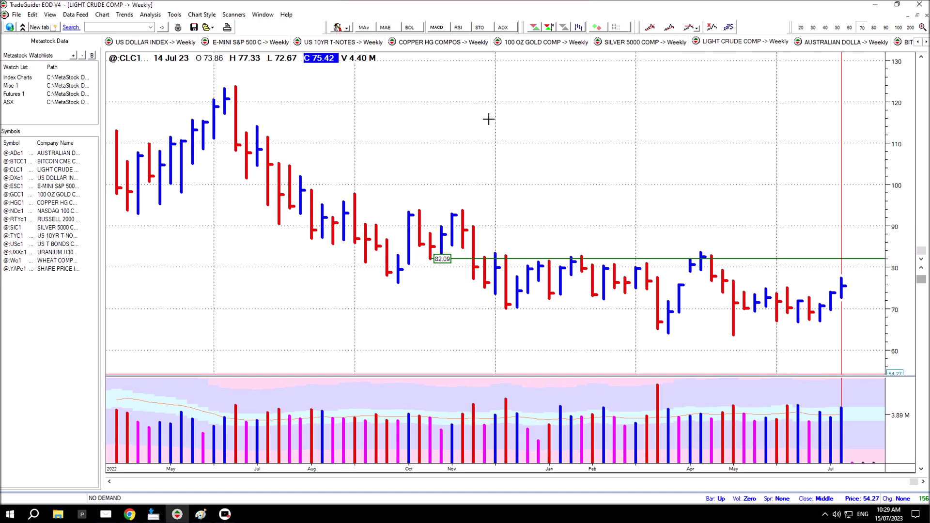
pyautogui.moveTo(506, 309); pyautogui.dragTo(901, 307)
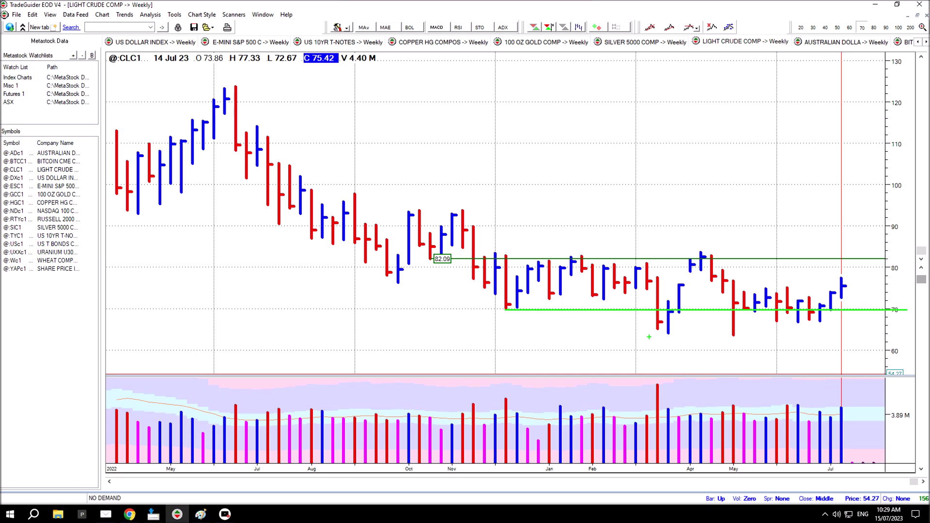
pyautogui.moveTo(657, 331); pyautogui.dragTo(843, 331)
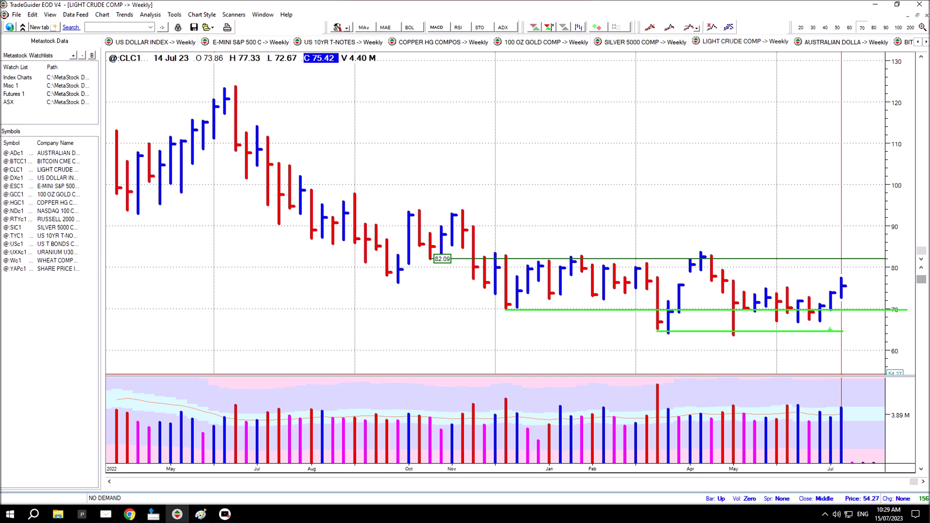
pyautogui.moveTo(868, 332); pyautogui.dragTo(850, 303)
pyautogui.moveTo(829, 248); pyautogui.dragTo(841, 274)
pyautogui.moveTo(843, 407); pyautogui.dragTo(887, 373)
pyautogui.moveTo(771, 283); pyautogui.dragTo(721, 269)
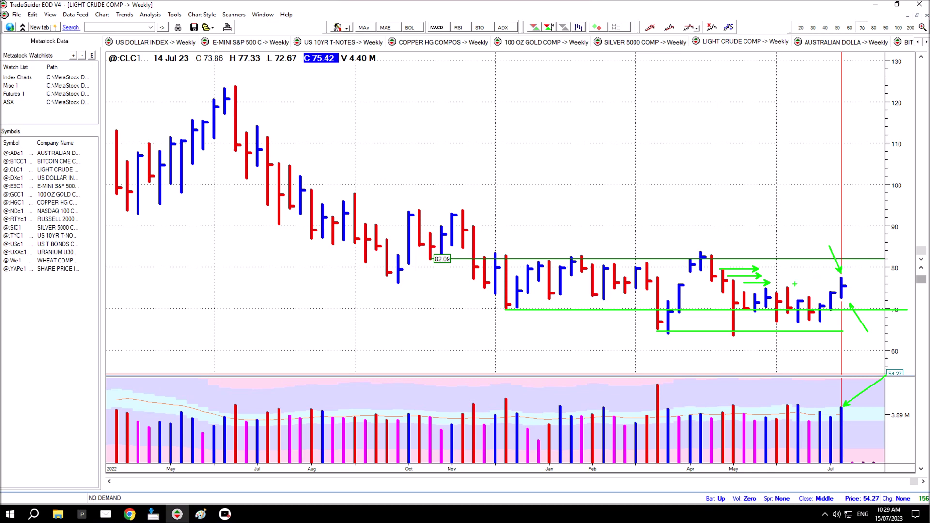
# Step: Draw a crude level at about 74, sketch possible up and down paths in red from the latest bar, and clear the annotations
pyautogui.moveTo(756, 292); pyautogui.dragTo(859, 293)
pyautogui.moveTo(861, 288)
pyautogui.mouseDown()
pyautogui.moveTo(870, 277)
pyautogui.moveTo(874, 298)
pyautogui.mouseUp()
pyautogui.moveTo(855, 297); pyautogui.dragTo(865, 297)
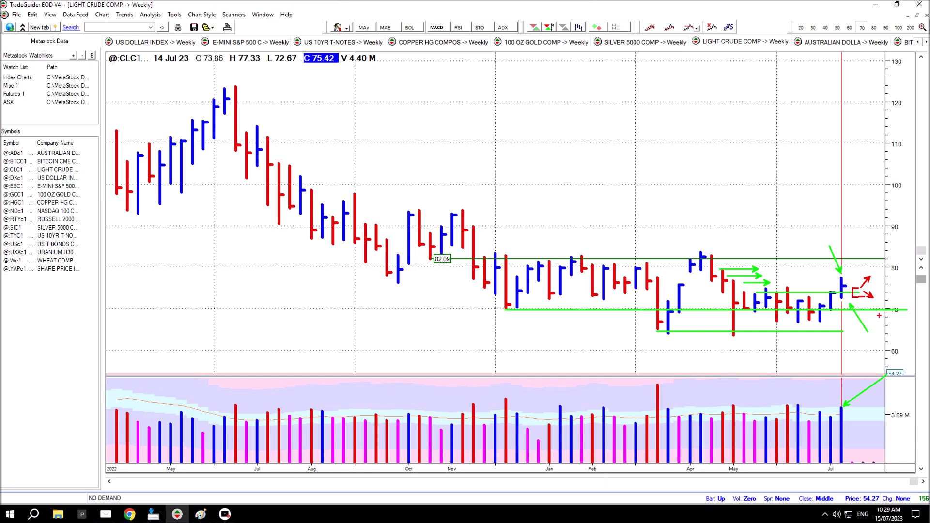
pyautogui.moveTo(862, 299); pyautogui.dragTo(885, 309)
pyautogui.moveTo(871, 282); pyautogui.dragTo(895, 272)
pyautogui.moveTo(852, 287)
pyautogui.mouseDown()
pyautogui.moveTo(872, 262)
pyautogui.moveTo(843, 297)
pyautogui.mouseUp()
pyautogui.press('Escape')
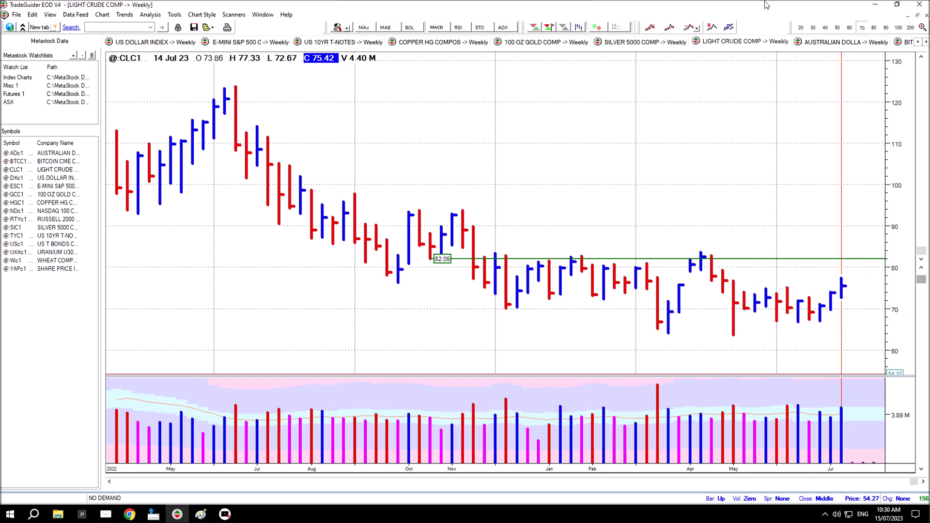
# Step: Open the Australian dollar weekly chart, draw range levels at about 0.677 and 0.658, and circle the breaks below and above them
pyautogui.click(826, 42)
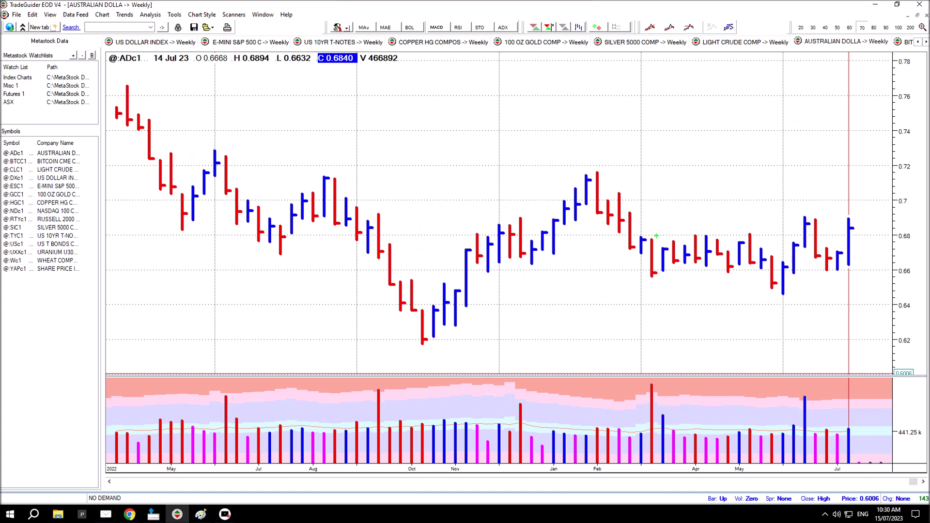
pyautogui.moveTo(648, 239); pyautogui.dragTo(886, 240)
pyautogui.moveTo(660, 274); pyautogui.dragTo(871, 275)
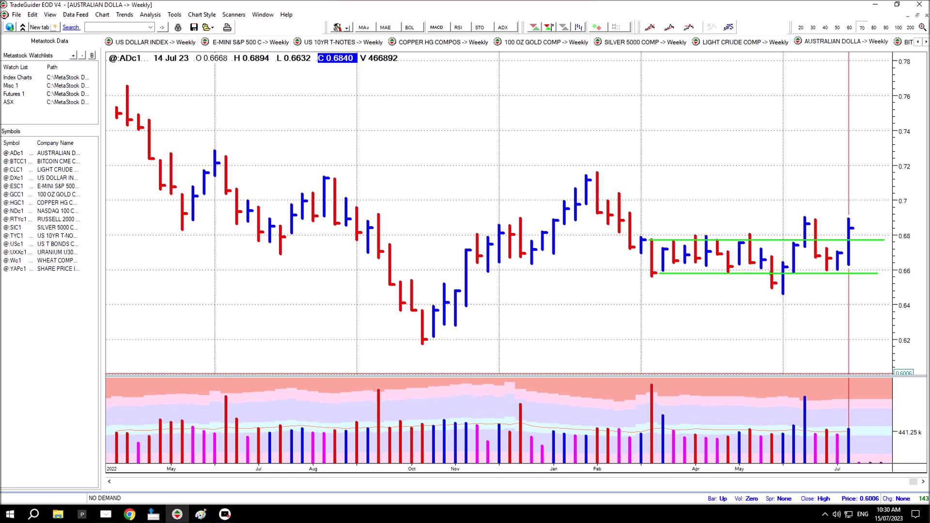
pyautogui.moveTo(760, 275); pyautogui.dragTo(801, 302)
pyautogui.moveTo(794, 241)
pyautogui.mouseDown()
pyautogui.moveTo(827, 223)
pyautogui.moveTo(829, 212)
pyautogui.mouseUp()
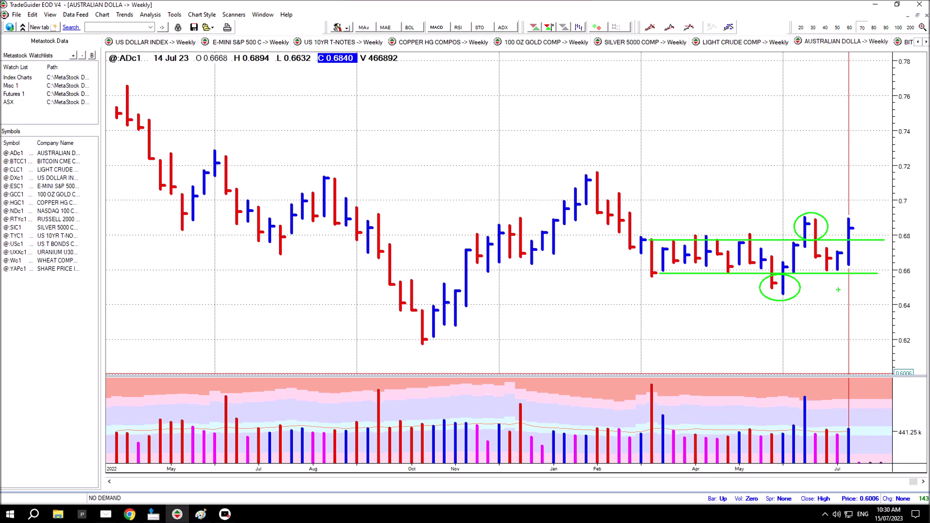
# Step: Add arrows beside the latest Australian dollar bar, box the 0.7 price label, and draw a resistance line at about 0.713
pyautogui.moveTo(858, 257); pyautogui.dragTo(889, 256)
pyautogui.moveTo(861, 221); pyautogui.dragTo(861, 258)
pyautogui.moveTo(891, 193)
pyautogui.mouseDown()
pyautogui.moveTo(892, 207)
pyautogui.moveTo(920, 208)
pyautogui.mouseUp()
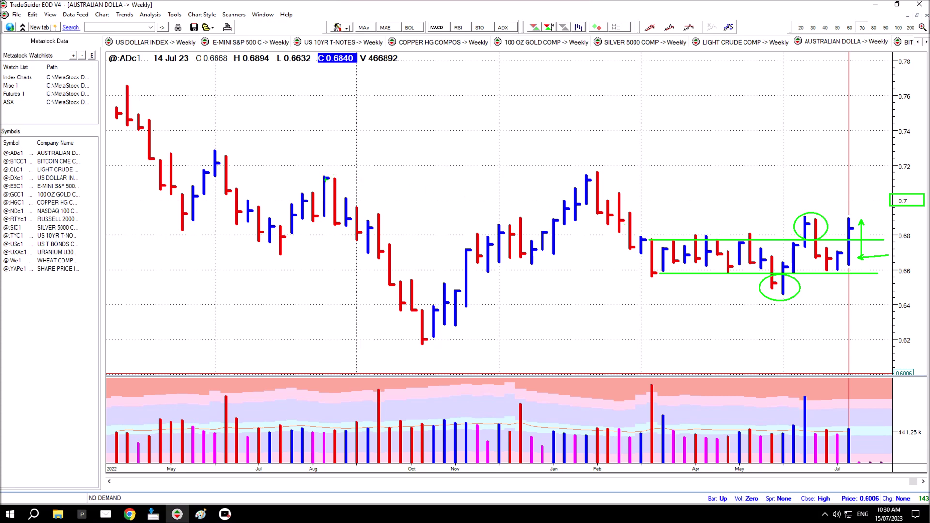
pyautogui.moveTo(325, 178); pyautogui.dragTo(900, 177)
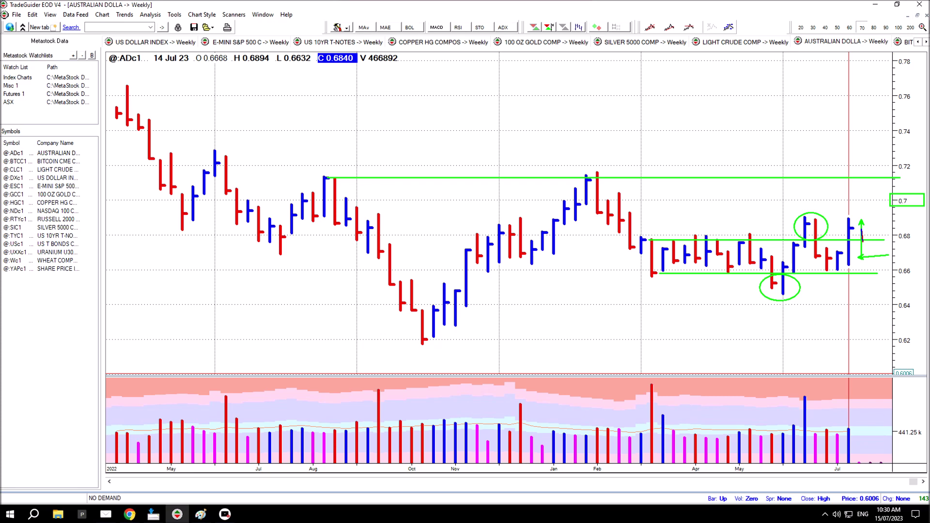
# Step: Sketch marks for possible next price action beside the latest Australian dollar bar and mark its volume bar
pyautogui.moveTo(861, 241); pyautogui.dragTo(868, 228)
pyautogui.moveTo(879, 244); pyautogui.dragTo(924, 280)
pyautogui.moveTo(856, 421); pyautogui.dragTo(888, 390)
pyautogui.moveTo(881, 221); pyautogui.dragTo(872, 229)
pyautogui.moveTo(885, 238); pyautogui.dragTo(877, 232)
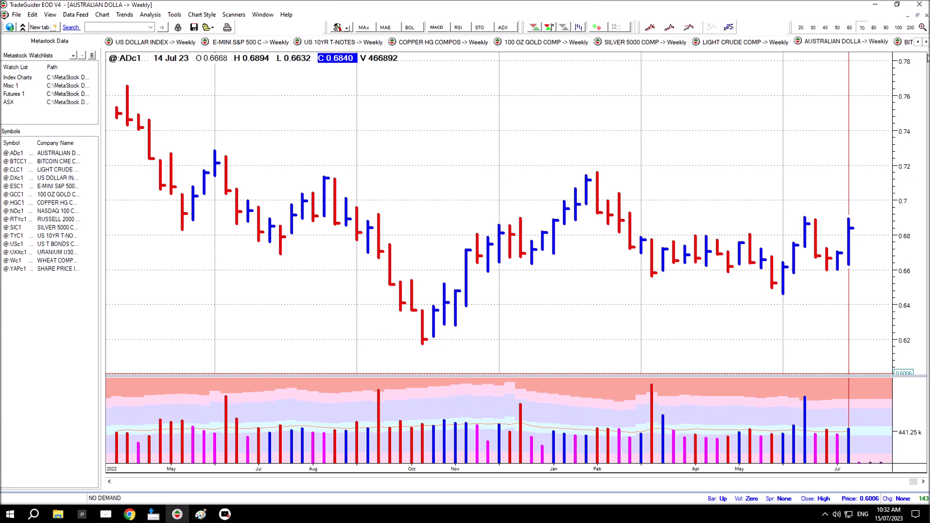
# Step: Open the BITCOIN CME weekly chart, box the four latest bars, and add arrows at the June rally and for possible moves out of the box
pyautogui.click(926, 42)
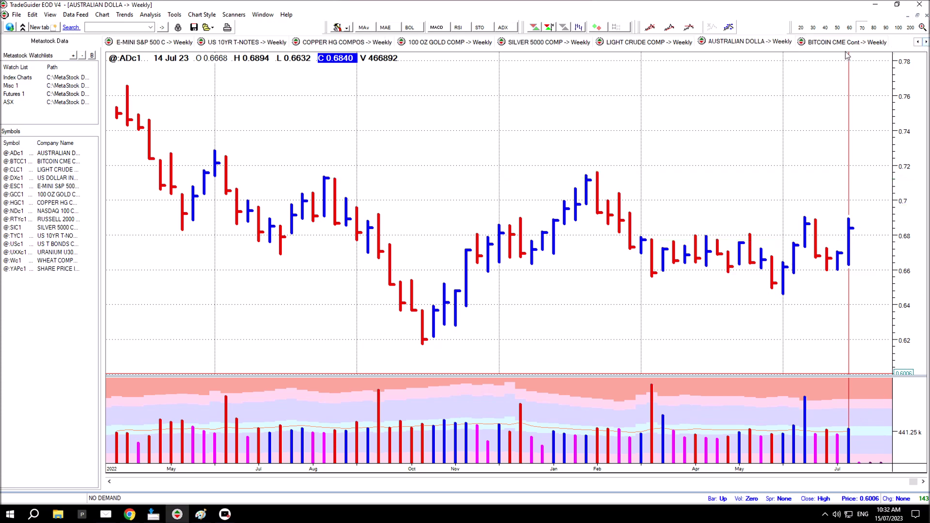
pyautogui.click(826, 44)
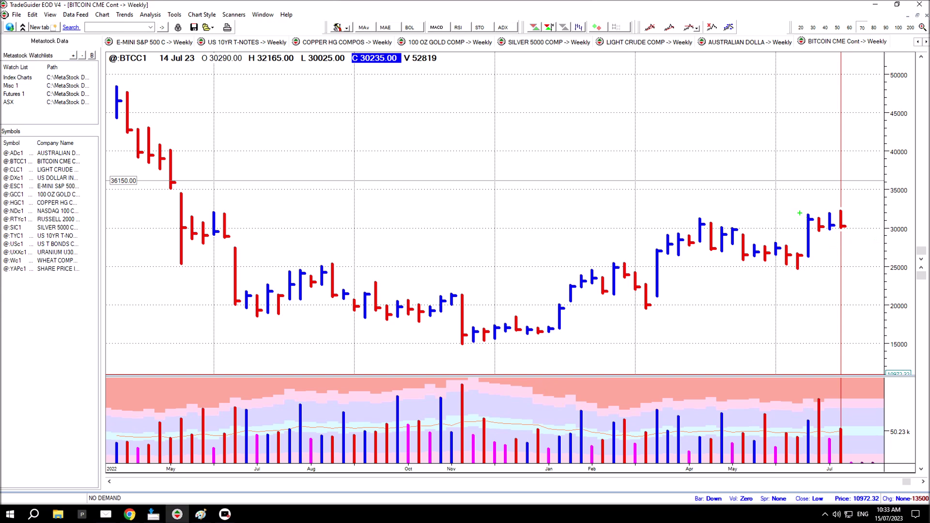
pyautogui.moveTo(801, 212); pyautogui.dragTo(856, 231)
pyautogui.moveTo(811, 219); pyautogui.dragTo(804, 260)
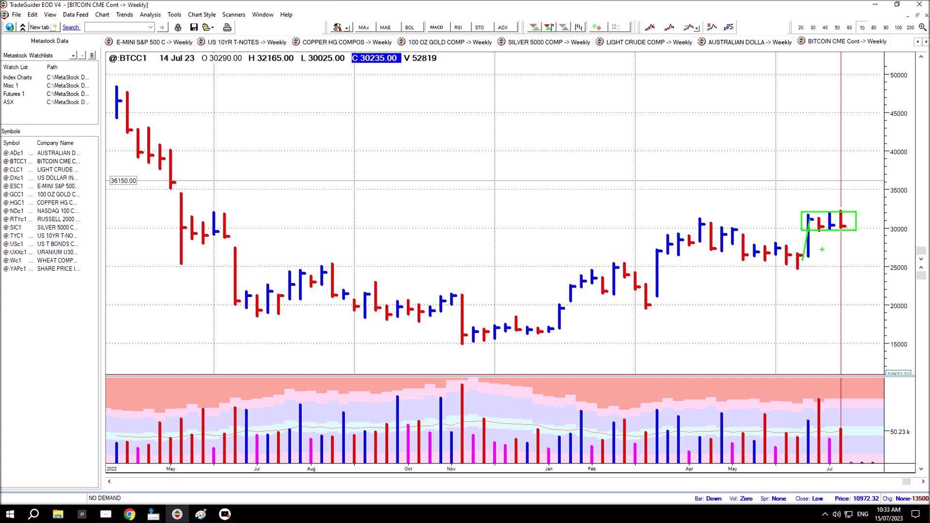
pyautogui.moveTo(804, 257); pyautogui.dragTo(824, 256)
pyautogui.moveTo(862, 221); pyautogui.dragTo(892, 220)
pyautogui.moveTo(861, 187); pyautogui.dragTo(849, 222)
pyautogui.moveTo(857, 237)
pyautogui.mouseDown()
pyautogui.moveTo(853, 245)
pyautogui.moveTo(872, 250)
pyautogui.mouseUp()
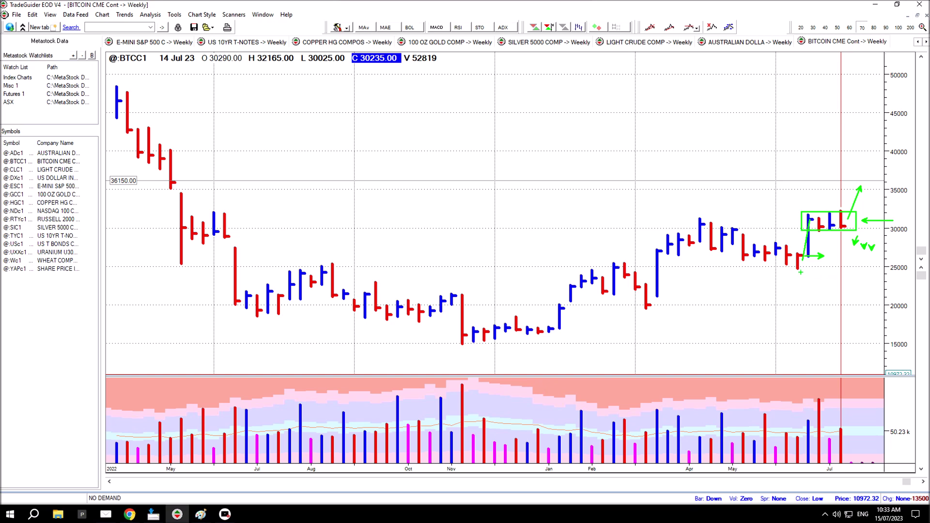
# Step: Draw bitcoin levels at about 25,400 and 18,600, box the 2022–2023 base, and point arrows at the June high and latest volume bar
pyautogui.moveTo(615, 264); pyautogui.dragTo(883, 265)
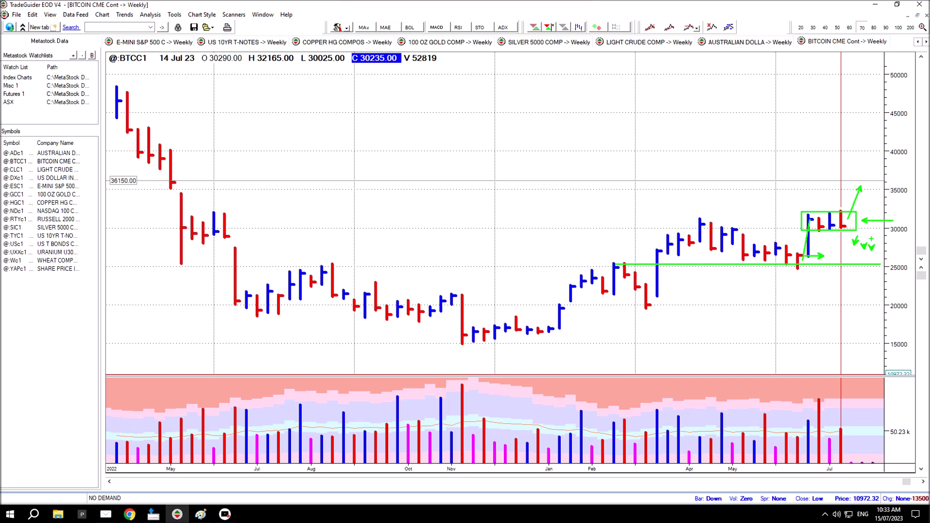
pyautogui.moveTo(785, 197); pyautogui.dragTo(807, 213)
pyautogui.moveTo(844, 427); pyautogui.dragTo(862, 413)
pyautogui.moveTo(182, 264); pyautogui.dragTo(661, 344)
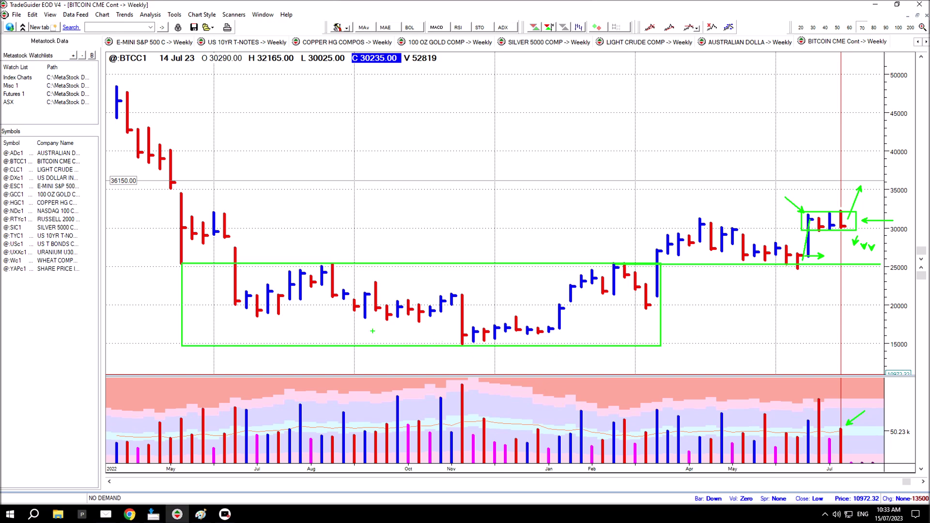
pyautogui.moveTo(257, 316); pyautogui.dragTo(544, 317)
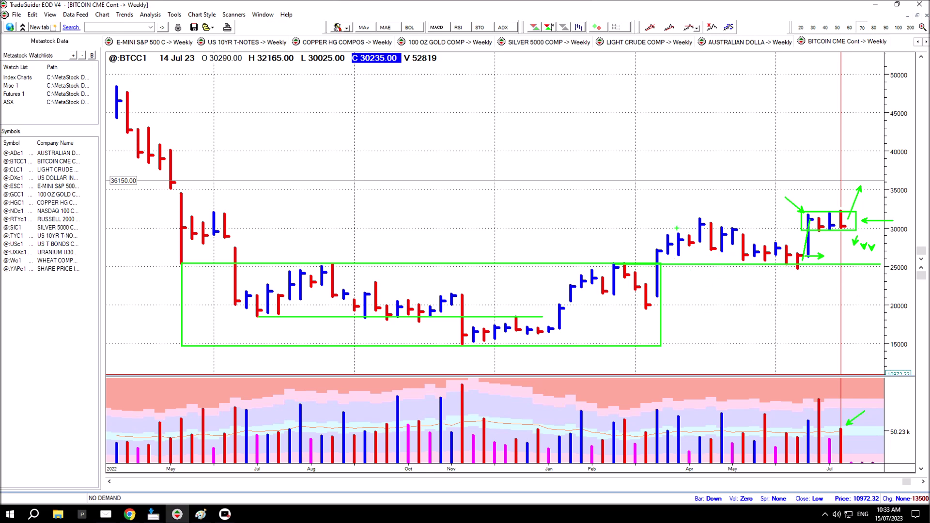
# Step: Mark bitcoin's March–April rise, the April–May pullback and the June rally with directional arrows
pyautogui.moveTo(679, 223); pyautogui.dragTo(638, 260)
pyautogui.moveTo(754, 262); pyautogui.dragTo(715, 242)
pyautogui.moveTo(801, 222); pyautogui.dragTo(781, 264)
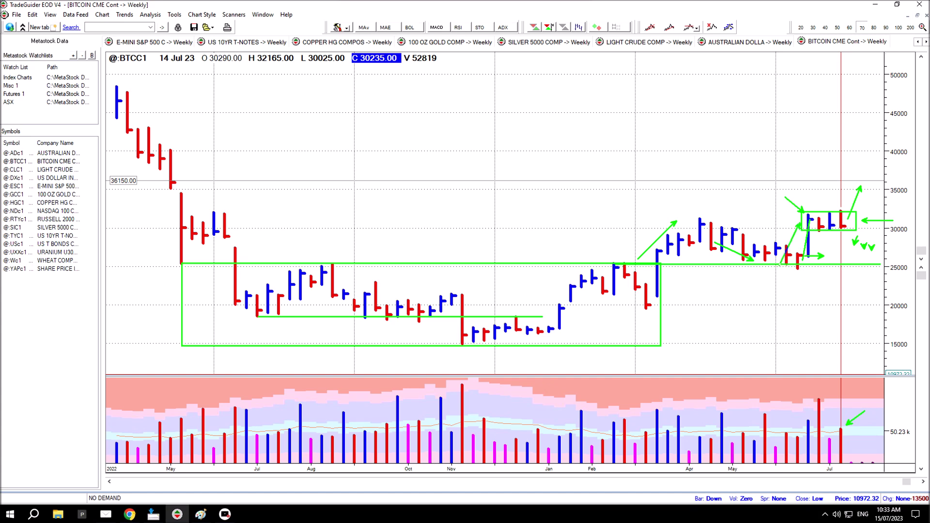
# Step: Draw a bitcoin level at about 31,300 from the April high, box 35,000 on the price axis, and add arrows at the June high and upward breakout
pyautogui.moveTo(701, 219); pyautogui.dragTo(860, 220)
pyautogui.moveTo(799, 217); pyautogui.dragTo(779, 200)
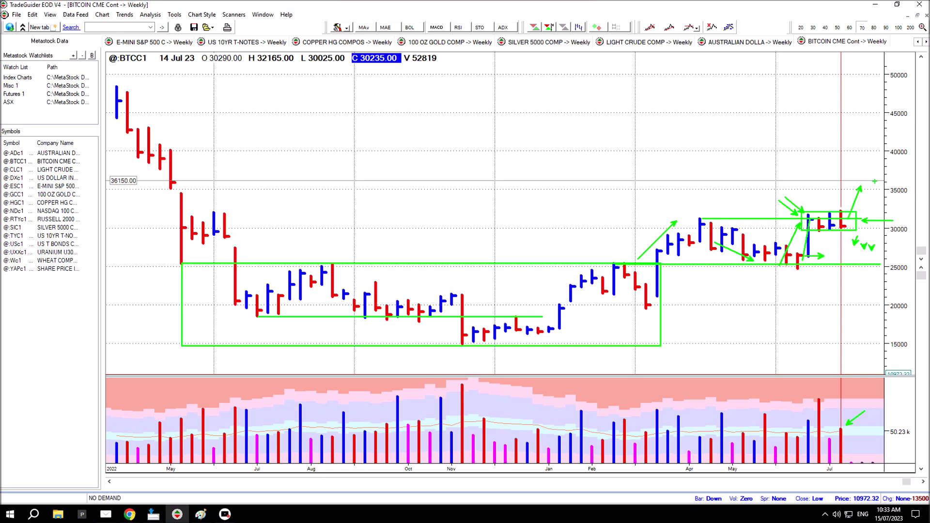
pyautogui.moveTo(876, 183); pyautogui.dragTo(856, 218)
pyautogui.moveTo(121, 243); pyautogui.dragTo(126, 191)
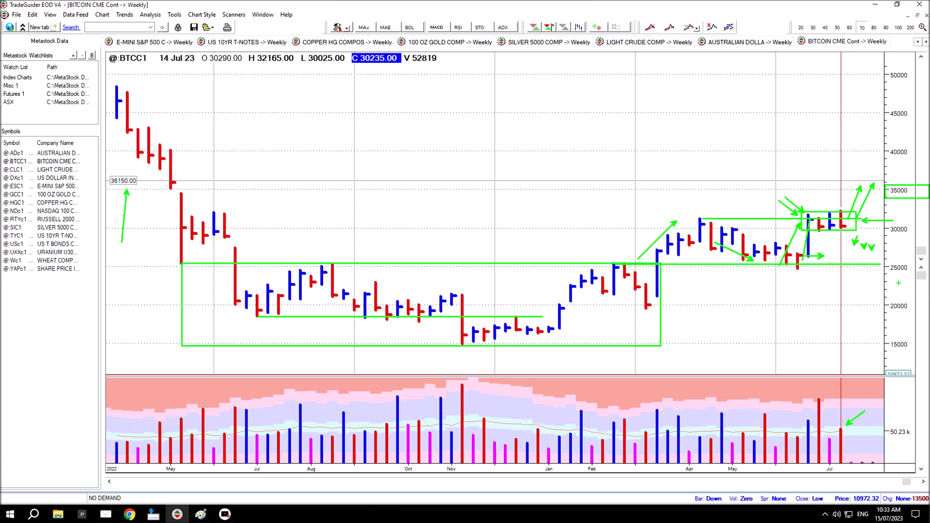
# Step: Sketch bitcoin's possible drop from the box, box 25,000 on the price axis, and point arrows up at the support line near 25,400
pyautogui.moveTo(847, 229)
pyautogui.mouseDown()
pyautogui.moveTo(849, 245)
pyautogui.moveTo(866, 257)
pyautogui.mouseUp()
pyautogui.moveTo(880, 268); pyautogui.dragTo(926, 273)
pyautogui.moveTo(886, 247)
pyautogui.mouseDown()
pyautogui.moveTo(867, 275)
pyautogui.moveTo(871, 301)
pyautogui.mouseUp()
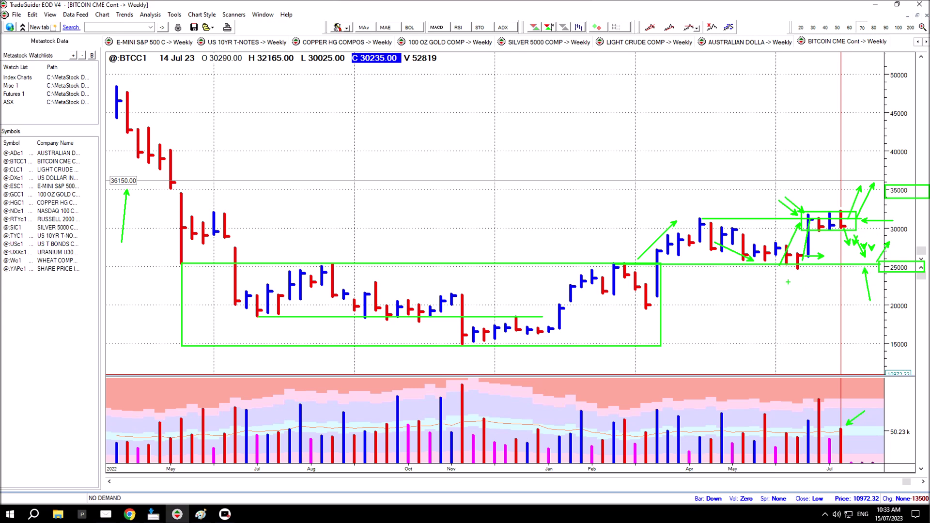
pyautogui.moveTo(768, 268); pyautogui.dragTo(753, 308)
pyautogui.moveTo(867, 268); pyautogui.dragTo(874, 299)
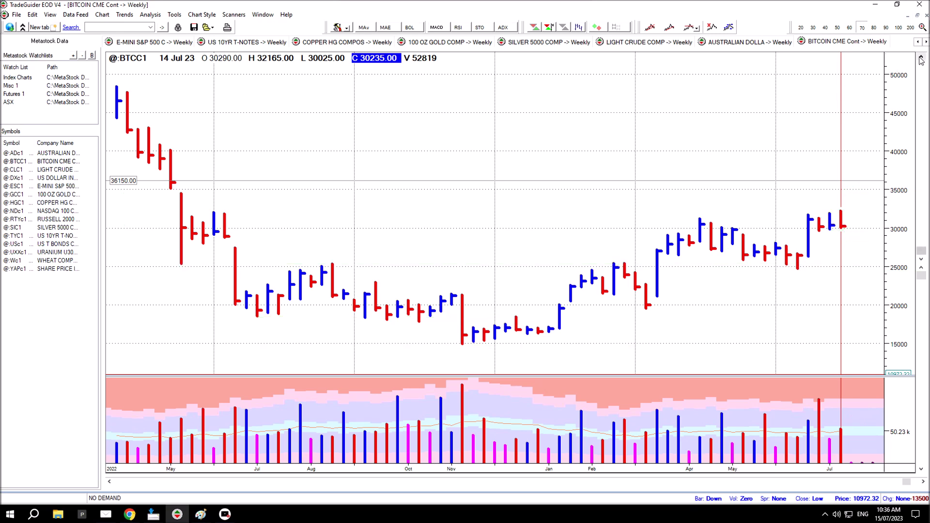
# Step: Open the US DOLLAR INDEX weekly chart and draw horizontal levels at about 101.3, 99.4 and 97.7
pyautogui.click(918, 42)
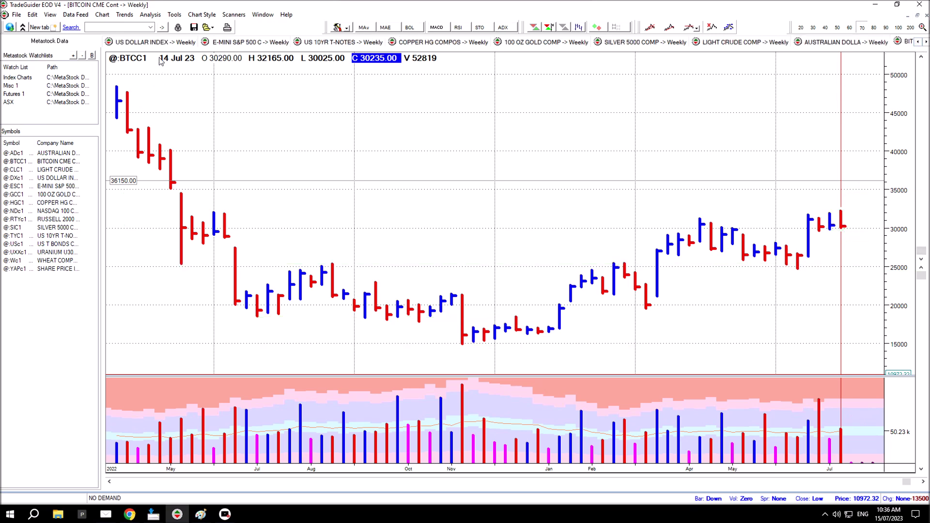
pyautogui.click(154, 43)
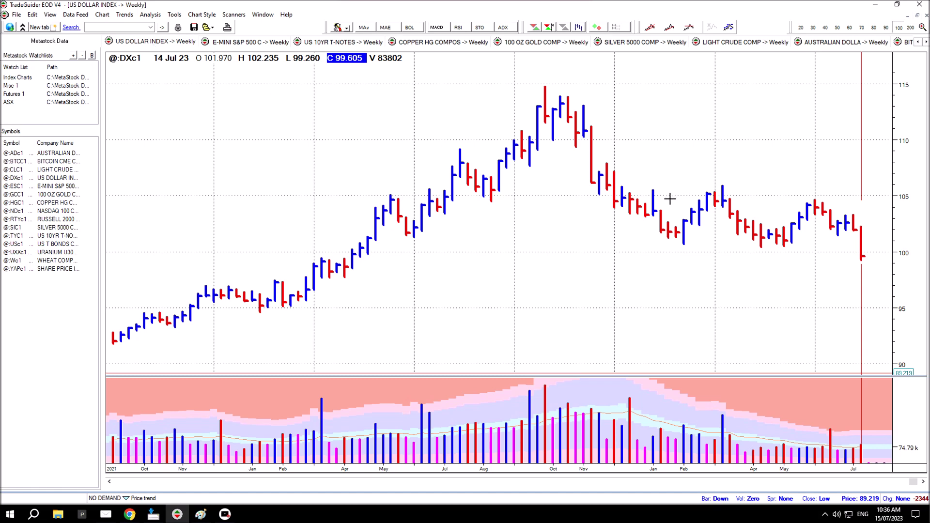
pyautogui.moveTo(669, 238)
pyautogui.mouseDown()
pyautogui.moveTo(853, 237)
pyautogui.moveTo(830, 238)
pyautogui.mouseUp()
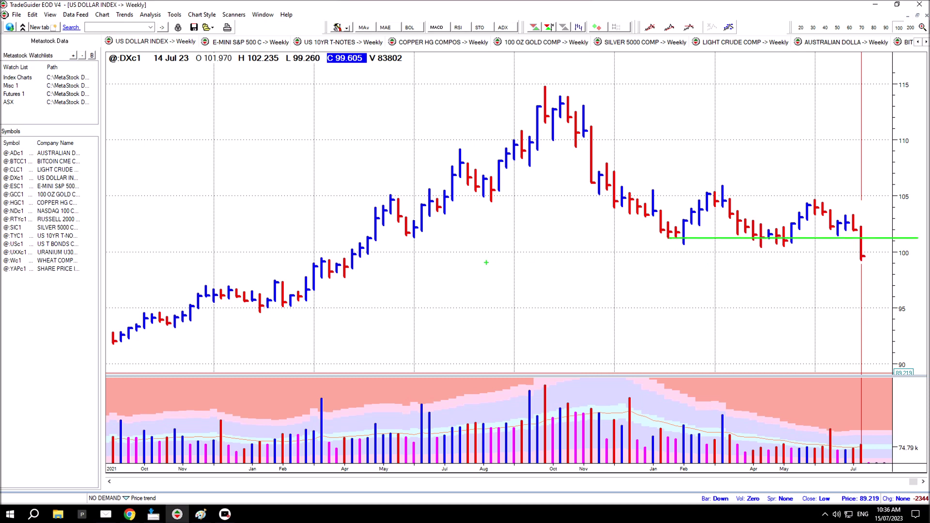
pyautogui.moveTo(323, 259); pyautogui.dragTo(900, 259)
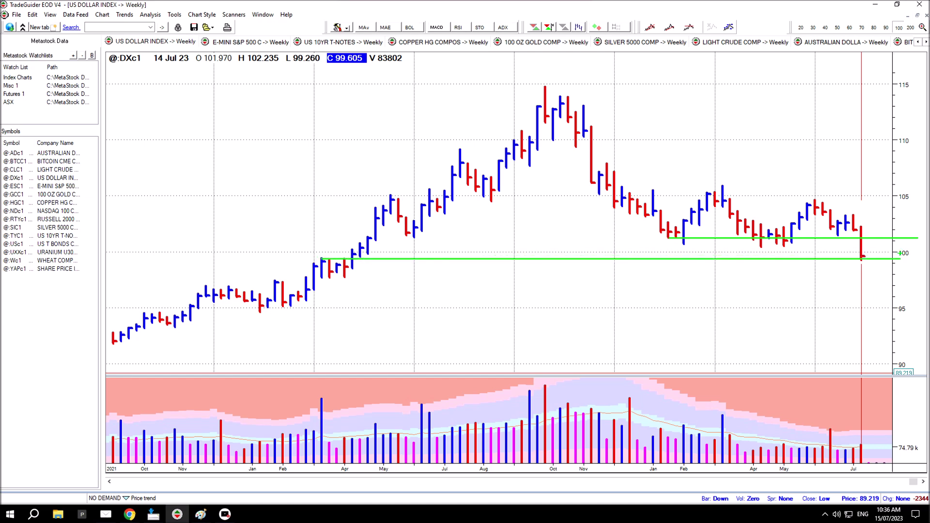
pyautogui.moveTo(330, 283)
pyautogui.mouseDown()
pyautogui.moveTo(911, 282)
pyautogui.moveTo(903, 282)
pyautogui.mouseUp()
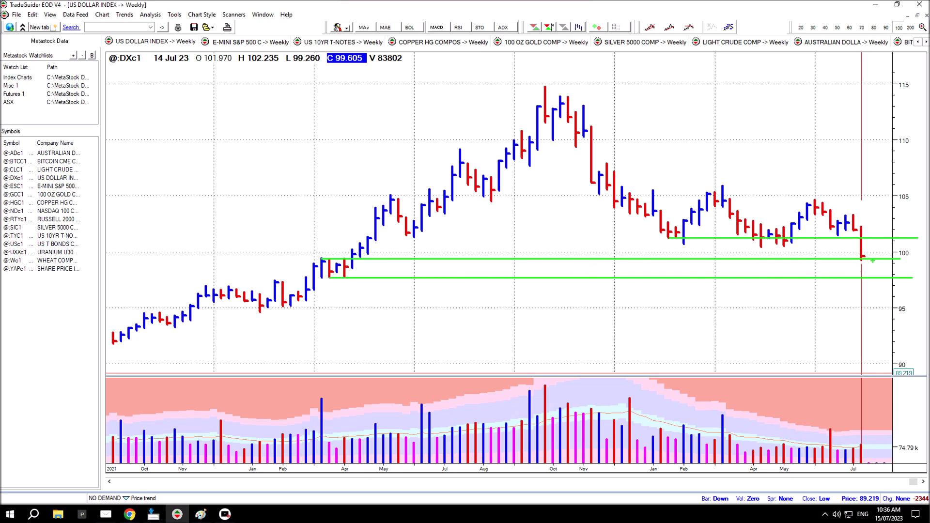
# Step: Add arrows at the dollar index's latest low and broken 101.3 level, and sketch a possible rebound to that level followed by a decline
pyautogui.moveTo(874, 256); pyautogui.dragTo(902, 257)
pyautogui.moveTo(877, 242); pyautogui.dragTo(863, 258)
pyautogui.moveTo(881, 221)
pyautogui.mouseDown()
pyautogui.moveTo(881, 237)
pyautogui.moveTo(892, 235)
pyautogui.mouseUp()
pyautogui.moveTo(661, 237); pyautogui.dragTo(595, 245)
pyautogui.moveTo(902, 269); pyautogui.dragTo(878, 240)
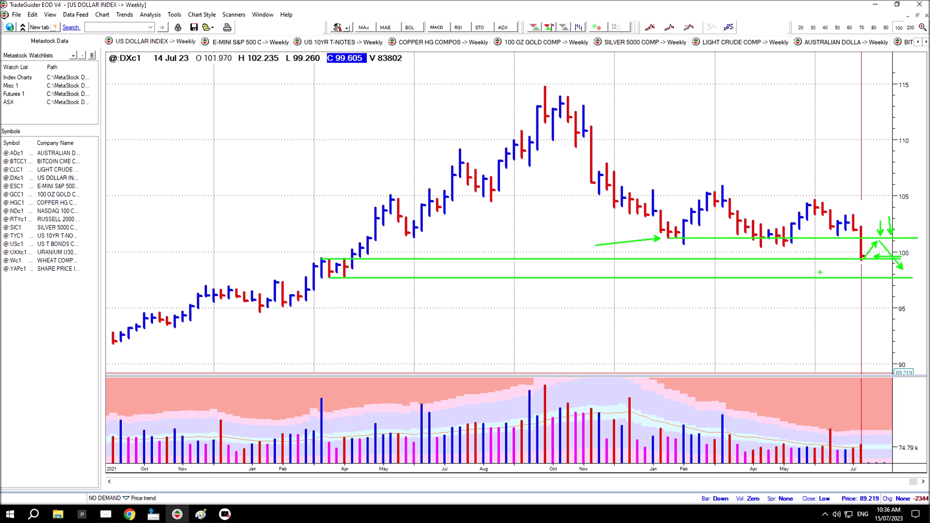
# Step: Sketch possible sideways swings between the dollar index's 99.4 and 97.7 levels with arrows, and clear all annotations from the chart
pyautogui.moveTo(862, 260); pyautogui.dragTo(842, 280)
pyautogui.moveTo(871, 276); pyautogui.dragTo(863, 261)
pyautogui.moveTo(652, 268); pyautogui.dragTo(538, 268)
pyautogui.moveTo(882, 260)
pyautogui.mouseDown()
pyautogui.moveTo(871, 275)
pyautogui.moveTo(892, 270)
pyautogui.moveTo(882, 260)
pyautogui.moveTo(908, 265)
pyautogui.moveTo(897, 277)
pyautogui.moveTo(913, 261)
pyautogui.mouseUp()
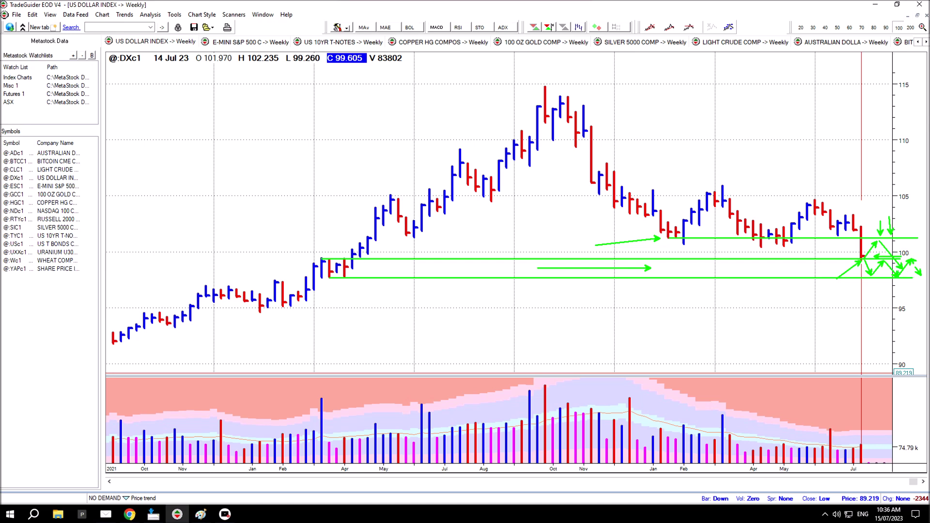
pyautogui.press('Delete')
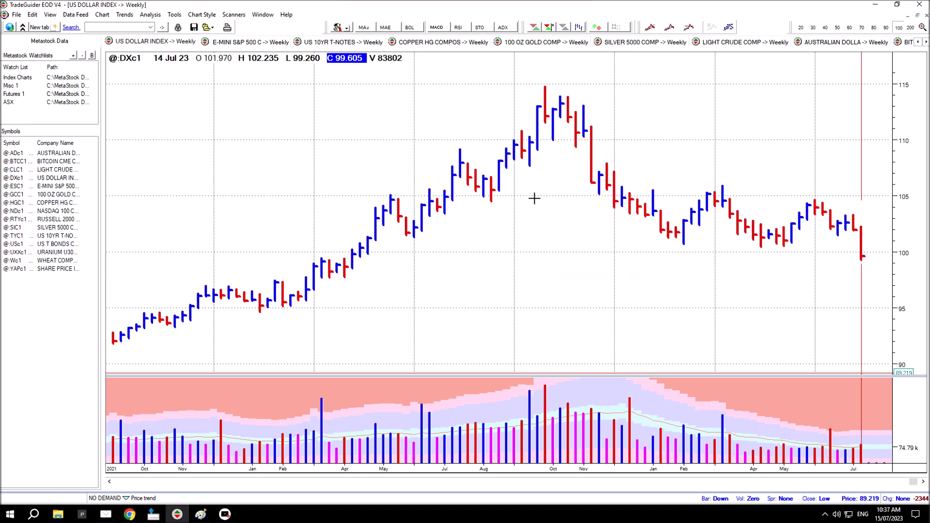